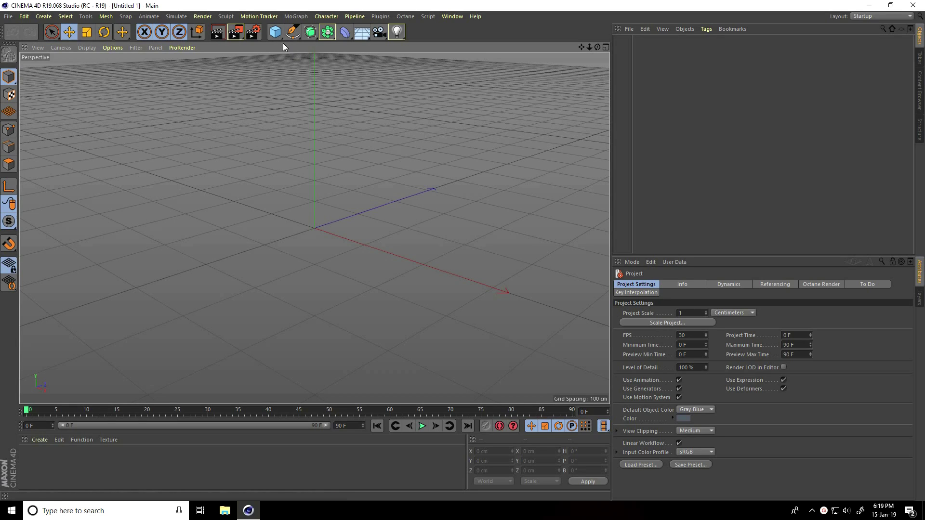
- Add a sphere primitive and set its radius to 4 cm
click(275, 33)
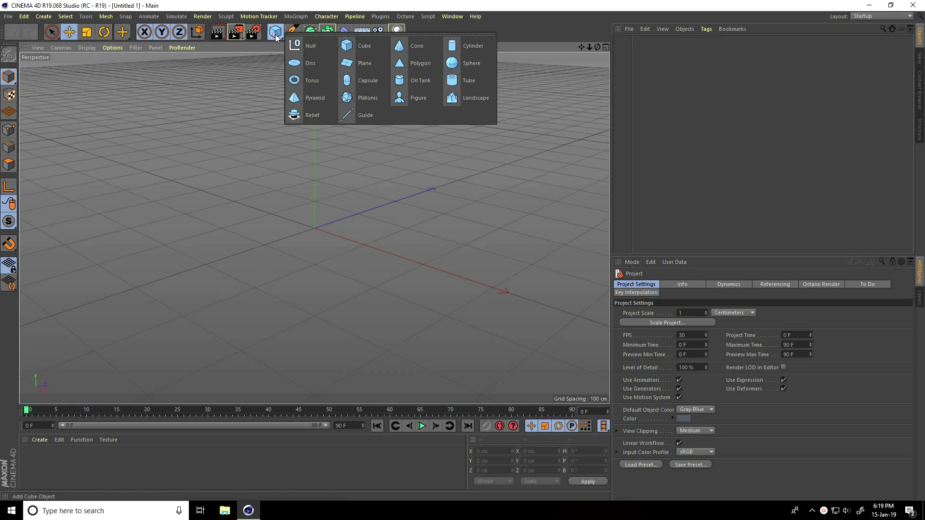
click(467, 69)
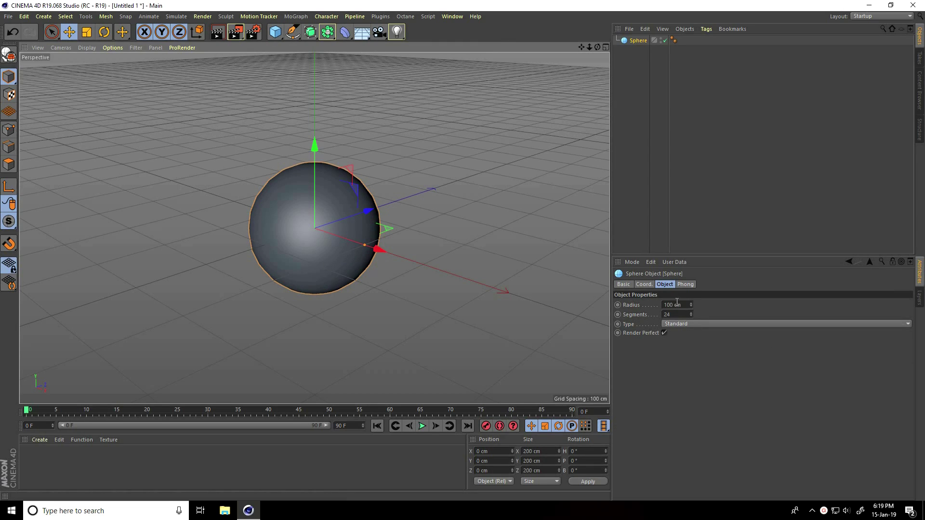
click(661, 305)
text(4)
key(Return)
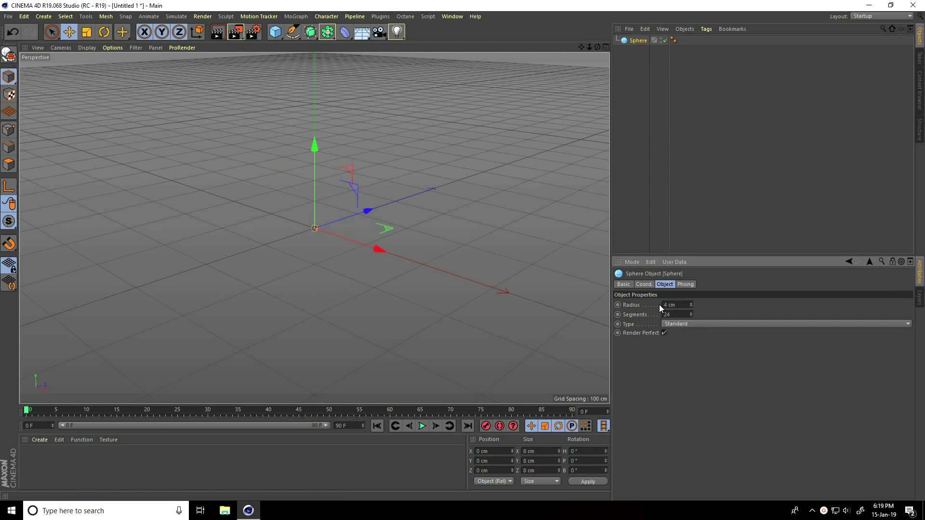
- Copy and paste the sphere, then copy and paste both spheres, giving Sphere through Sphere.3
click(634, 41)
click(646, 27)
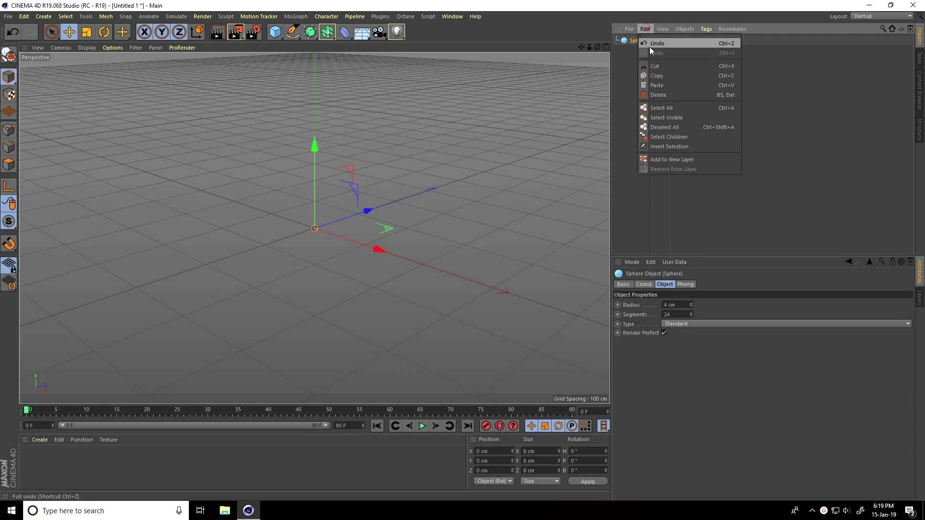
click(655, 76)
click(645, 29)
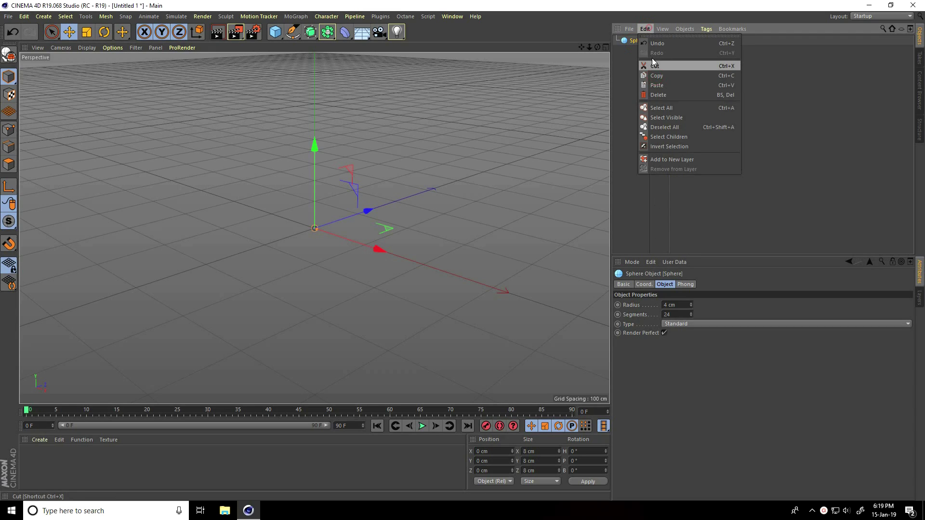
click(655, 84)
drag(626, 99, 651, 35)
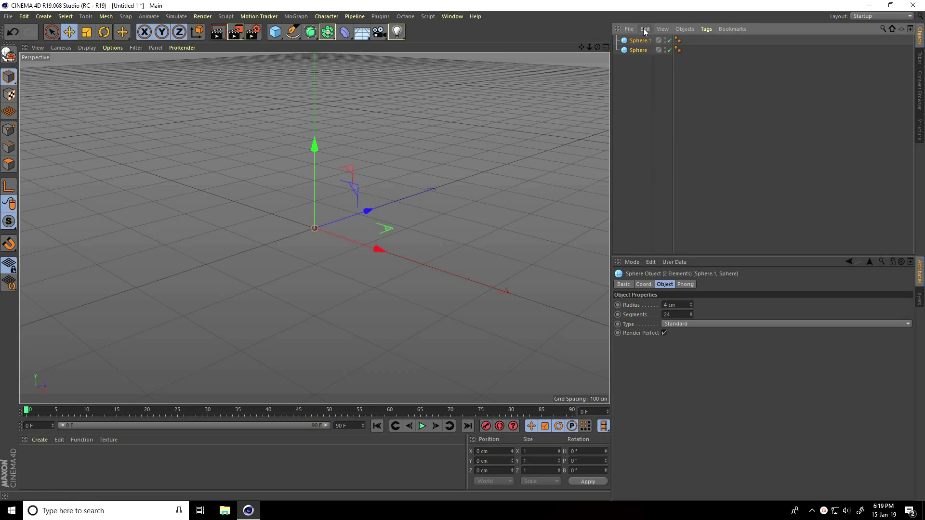
click(644, 29)
click(651, 75)
click(646, 29)
click(655, 85)
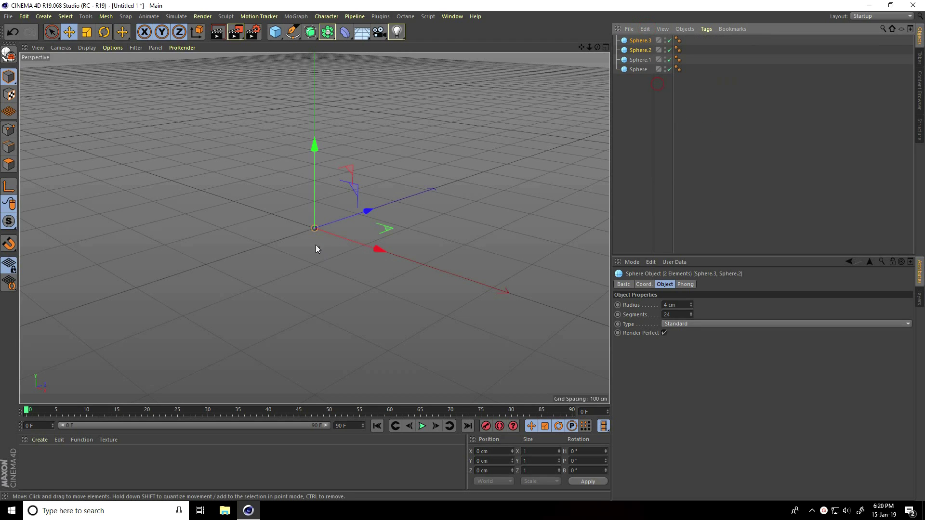
alt+drag(326, 212, 390, 254)
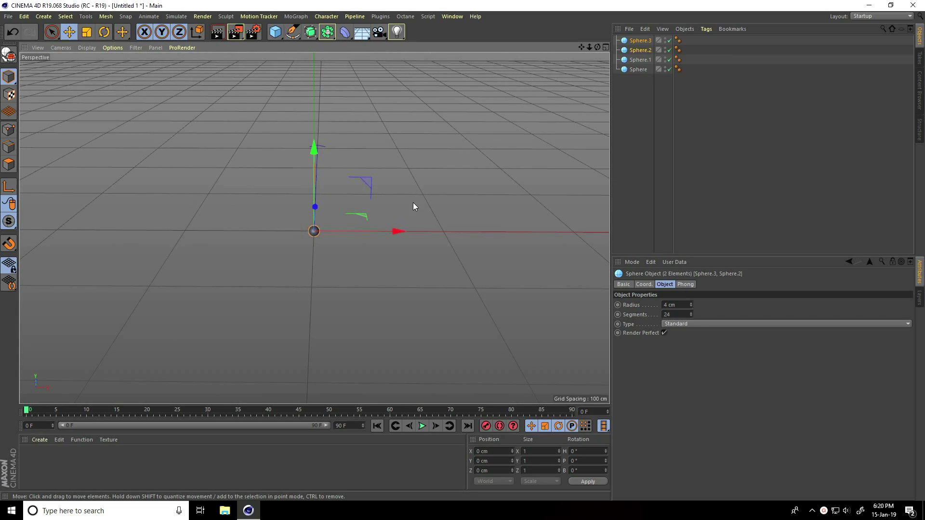
- Add a MoGraph Cloner and nest the four spheres under it, stacking them along Y at 50 cm intervals
click(302, 16)
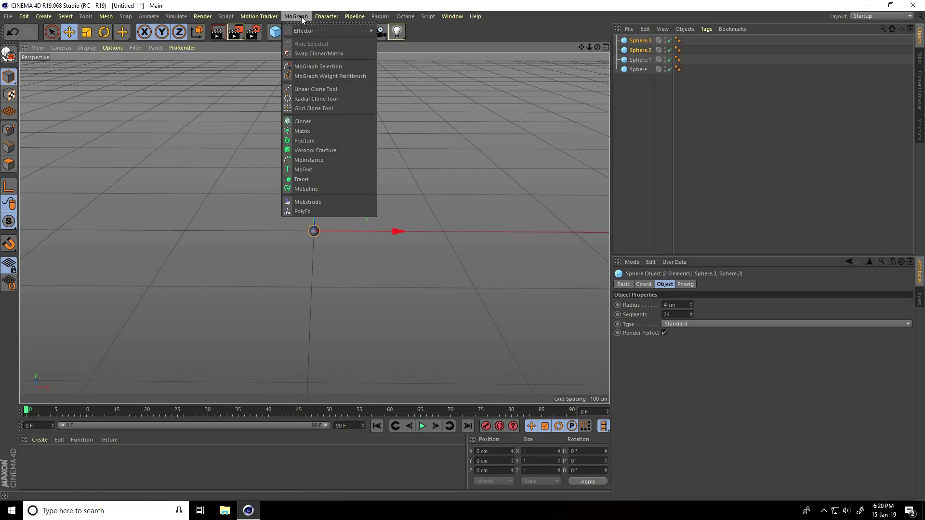
click(314, 122)
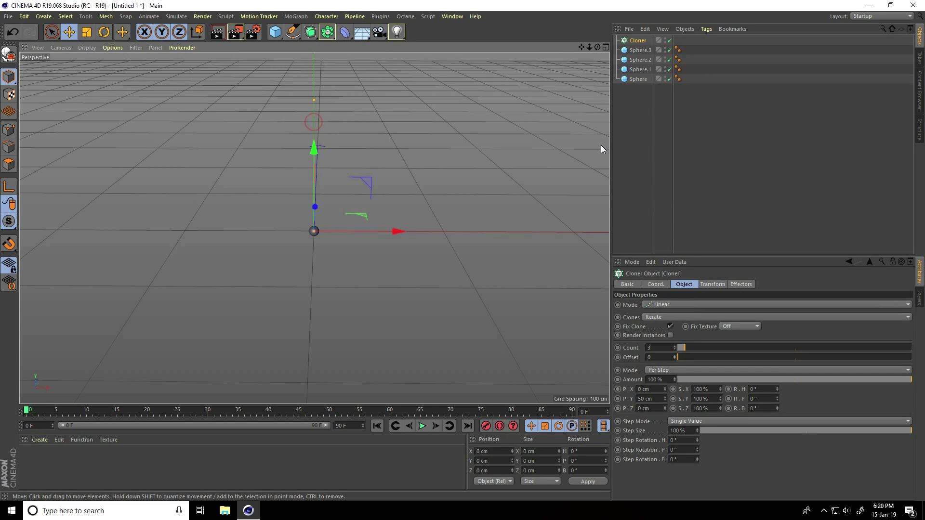
drag(631, 106, 638, 40)
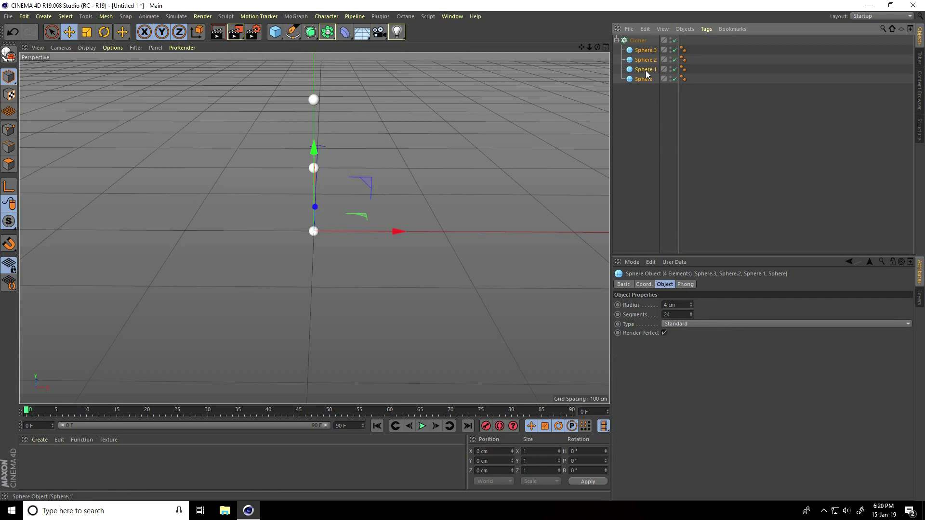
mouse_move(370, 183)
alt+mouse_down()
mouse_move(356, 203)
mouse_move(295, 208)
alt+mouse_up()
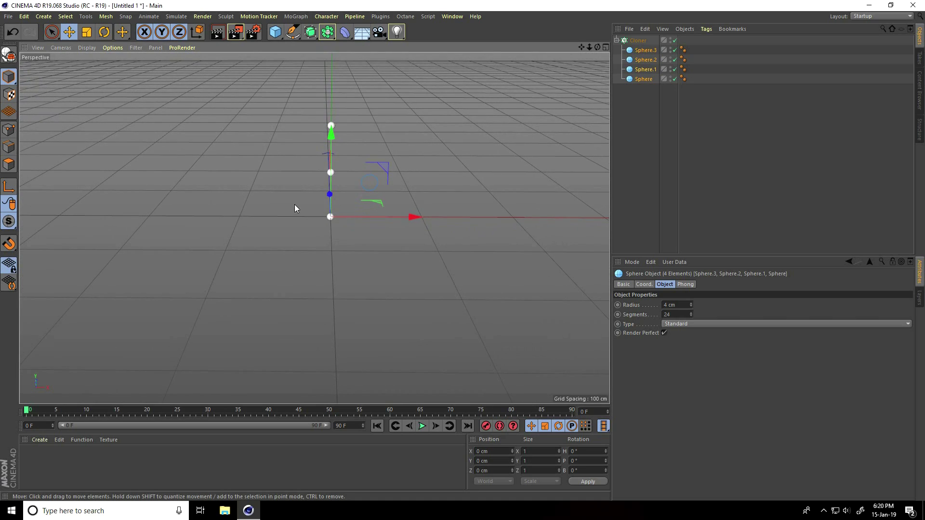
alt+drag(247, 178, 234, 192)
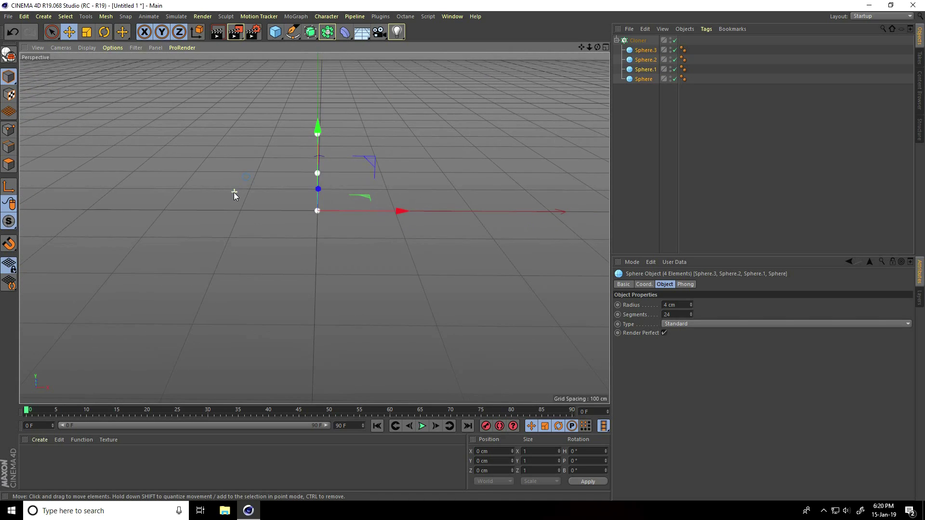
- Add a new sphere with a 70 cm radius
click(278, 34)
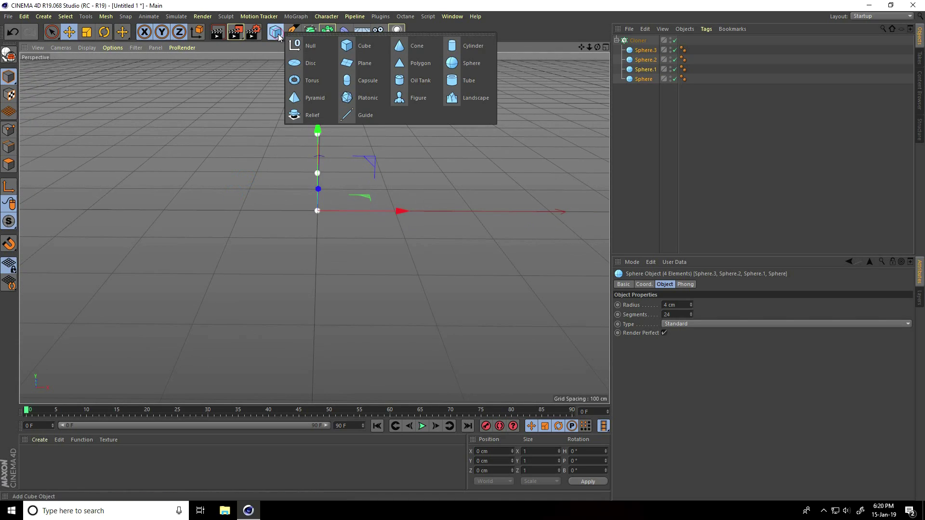
click(467, 65)
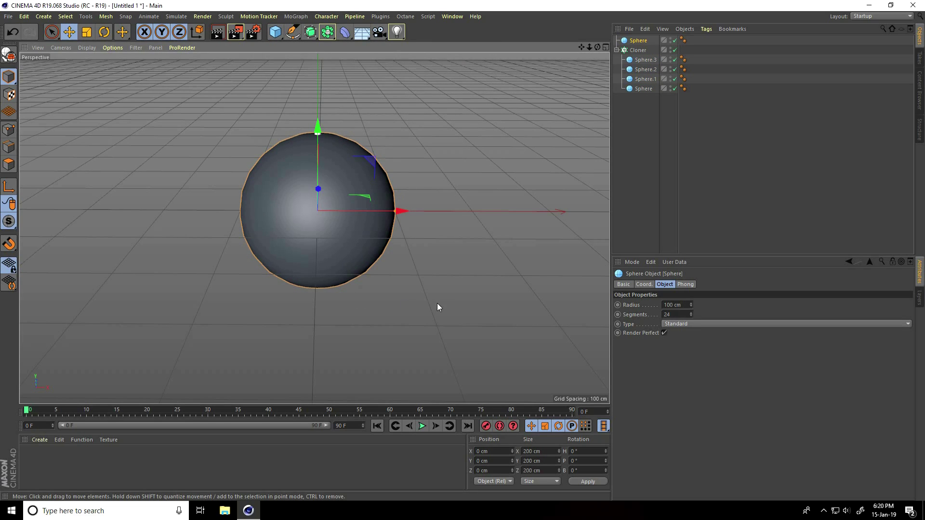
click(689, 305)
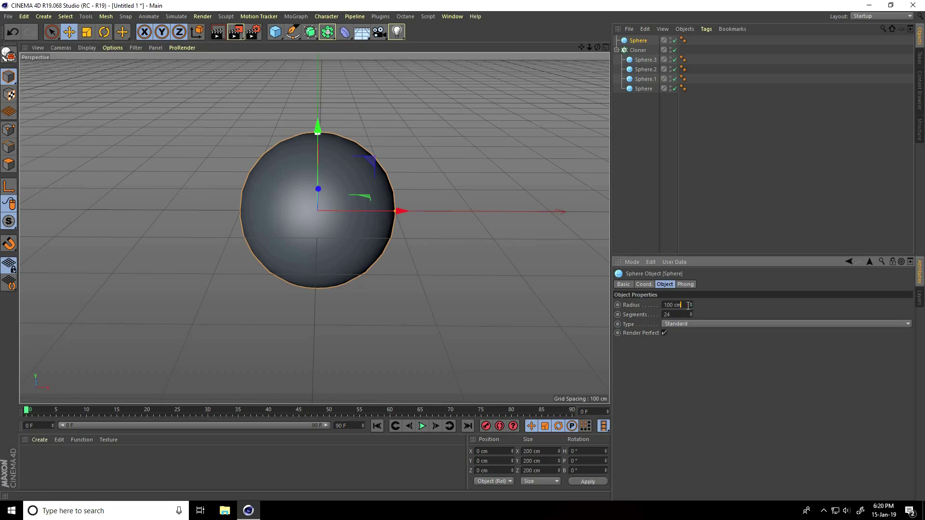
text(70)
key(Return)
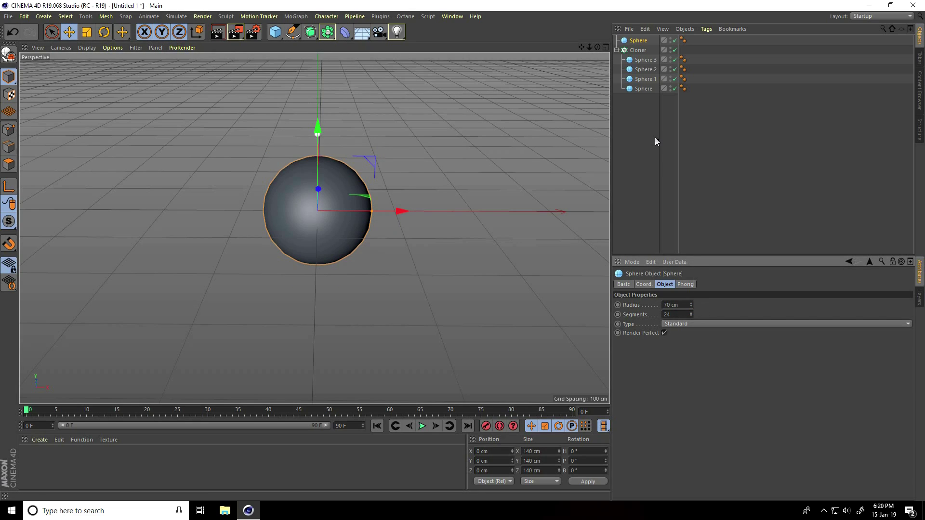
- Set the big sphere's editor visibility dot to red to hide it in the viewport
scroll(303, 192, up, 5)
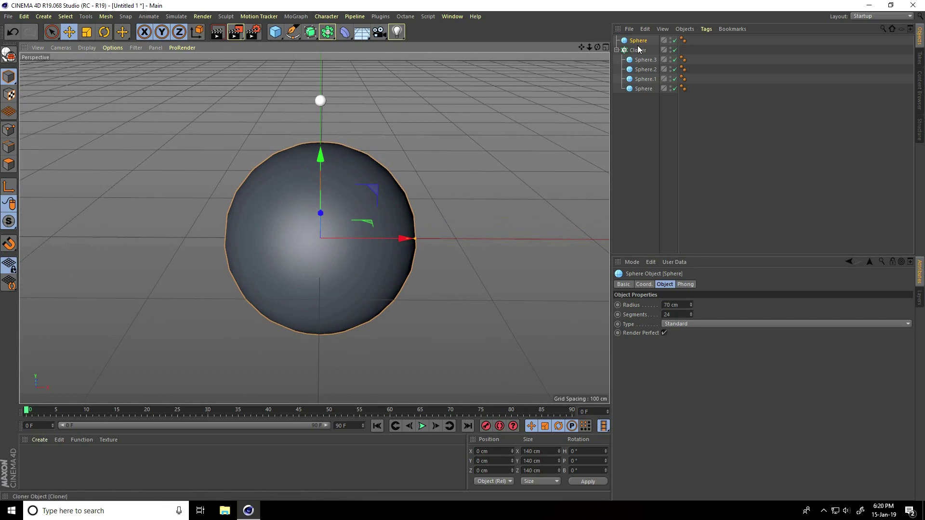
click(671, 39)
click(670, 39)
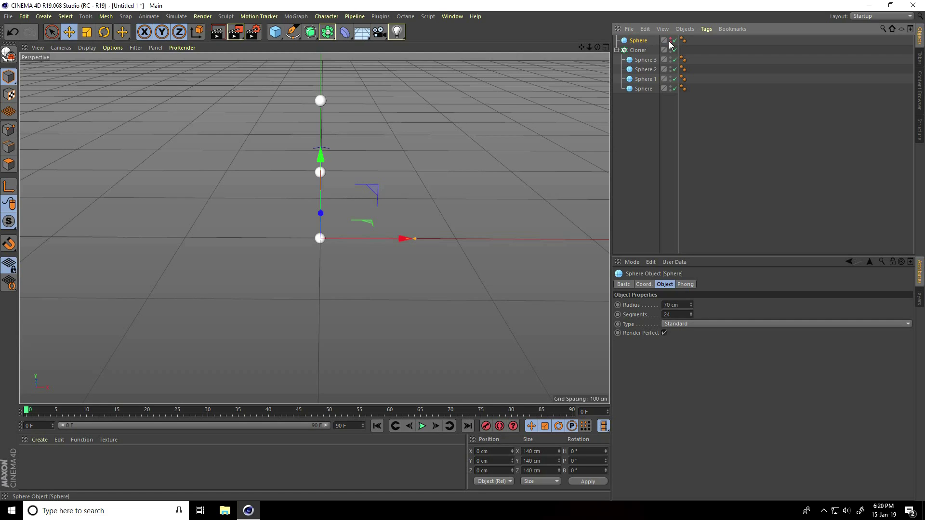
right_click(640, 41)
- Give the big sphere a Collider Body tag with Static Mesh shape, 0% bounce and 50% friction
mouse_move(669, 134)
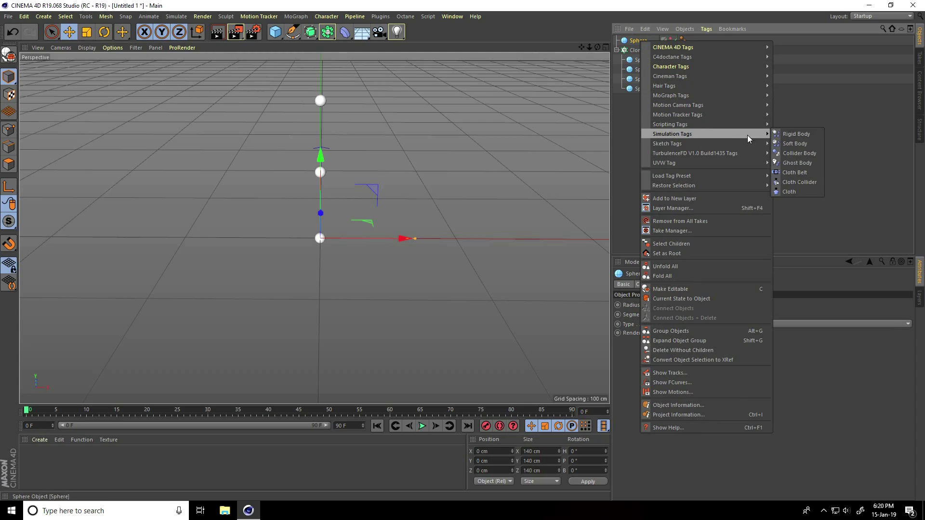
click(812, 155)
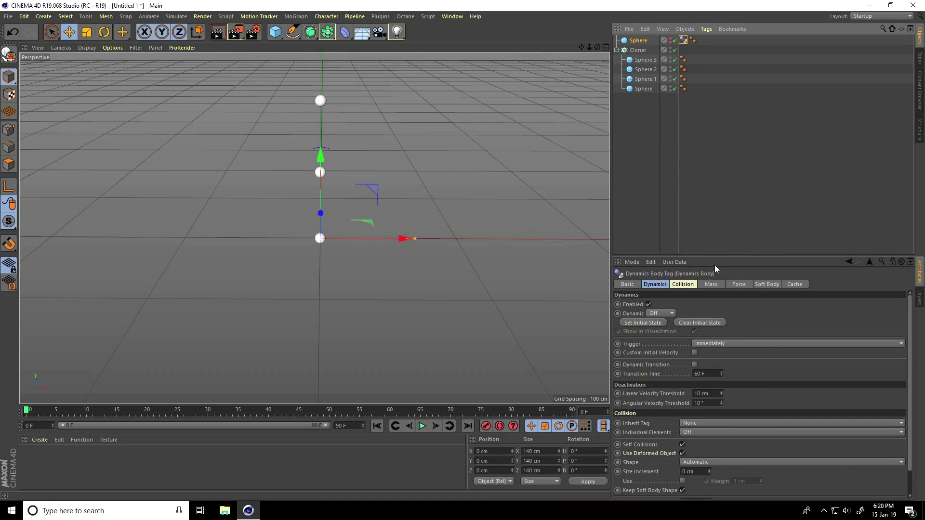
click(683, 285)
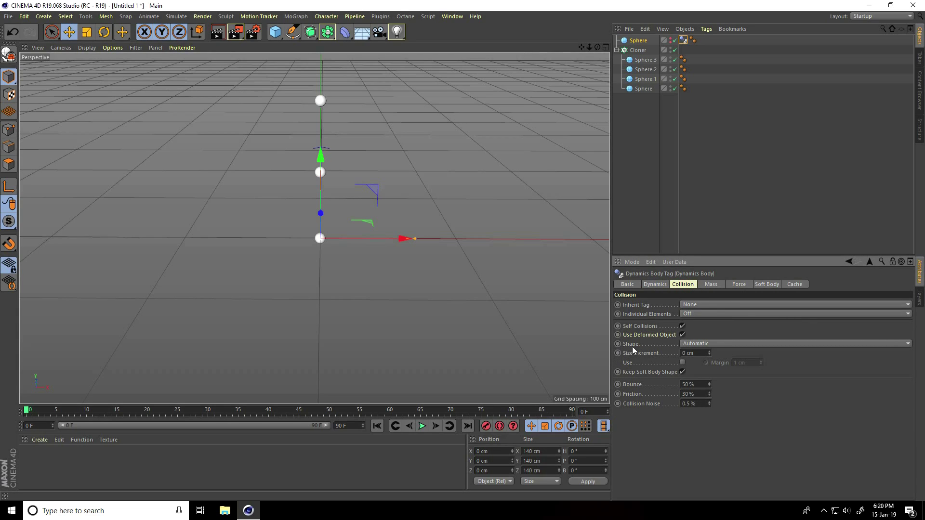
click(702, 344)
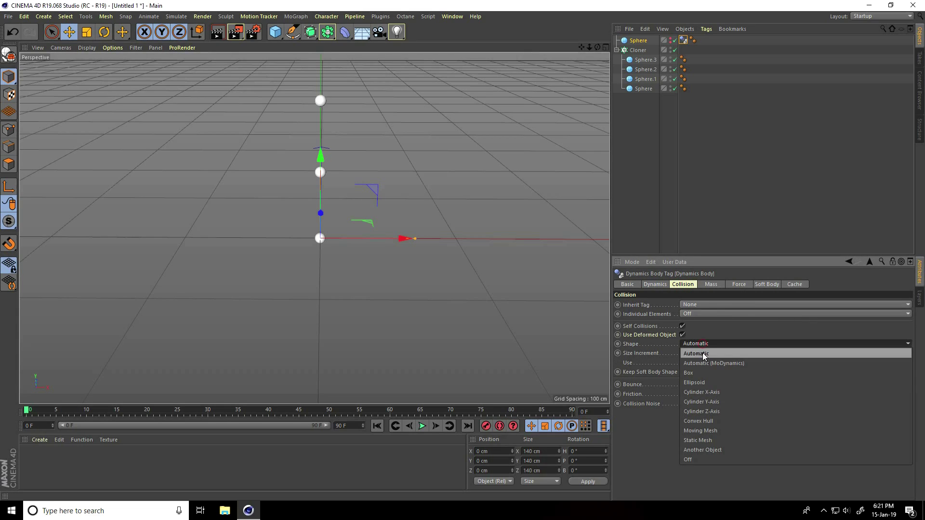
click(724, 441)
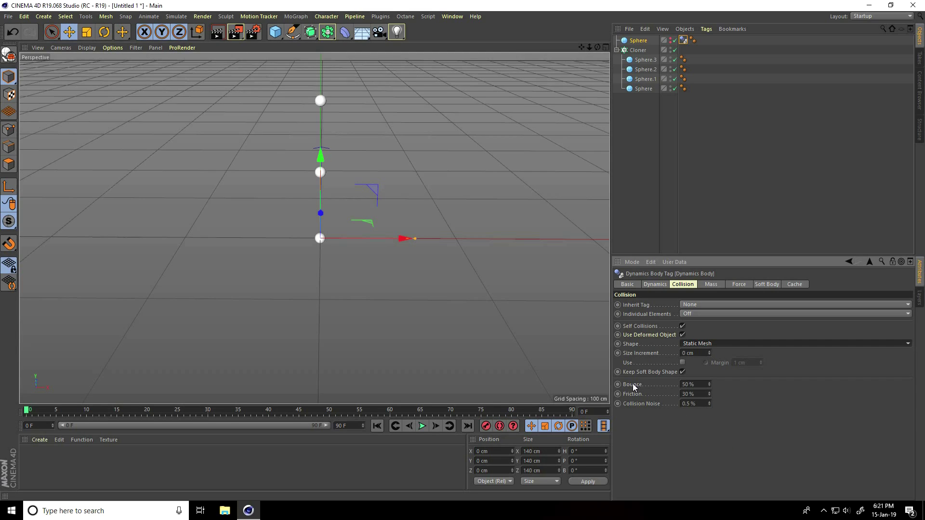
click(692, 385)
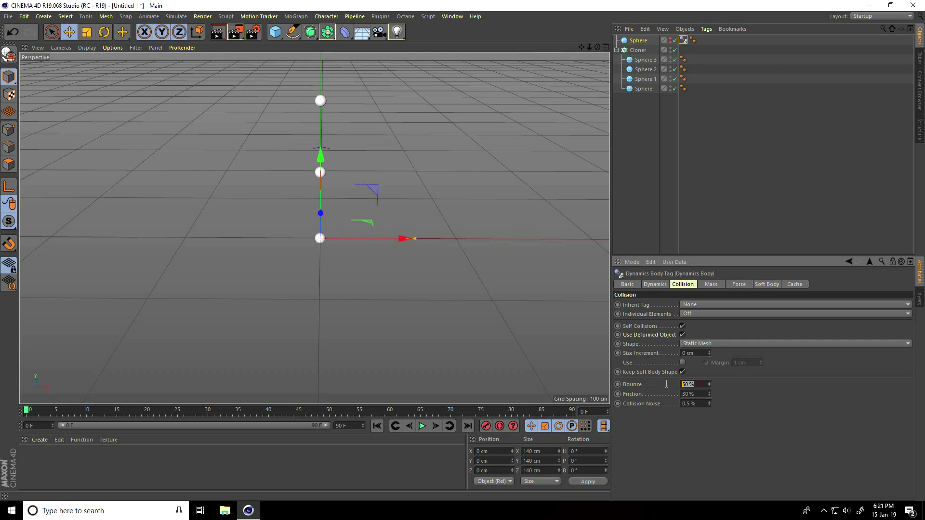
text(0)
click(689, 394)
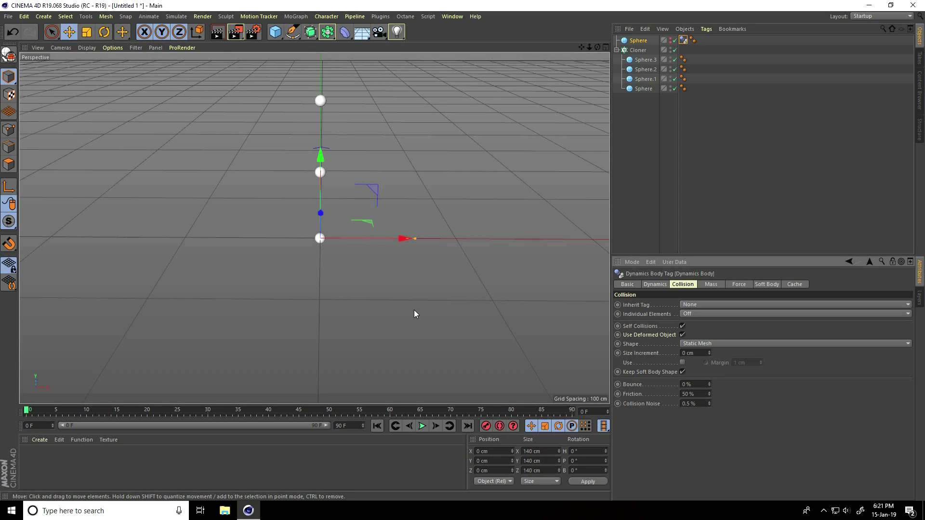
- Add a Rigid Body tag to the Cloner, applied to children with Individual Elements set to All
click(638, 51)
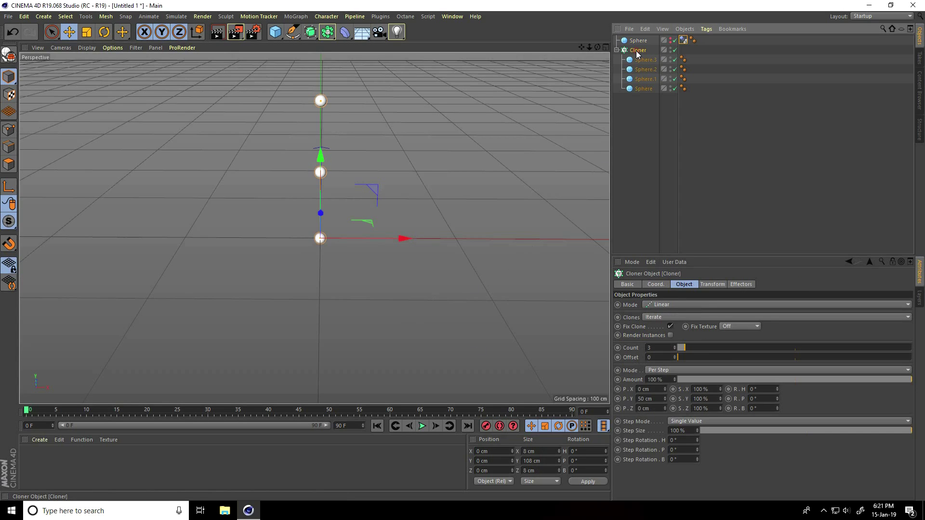
right_click(638, 52)
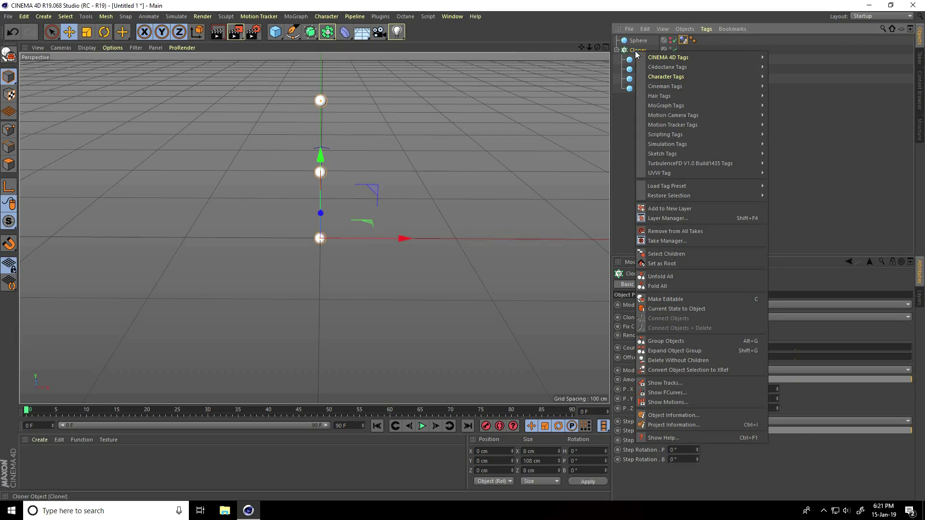
mouse_move(666, 148)
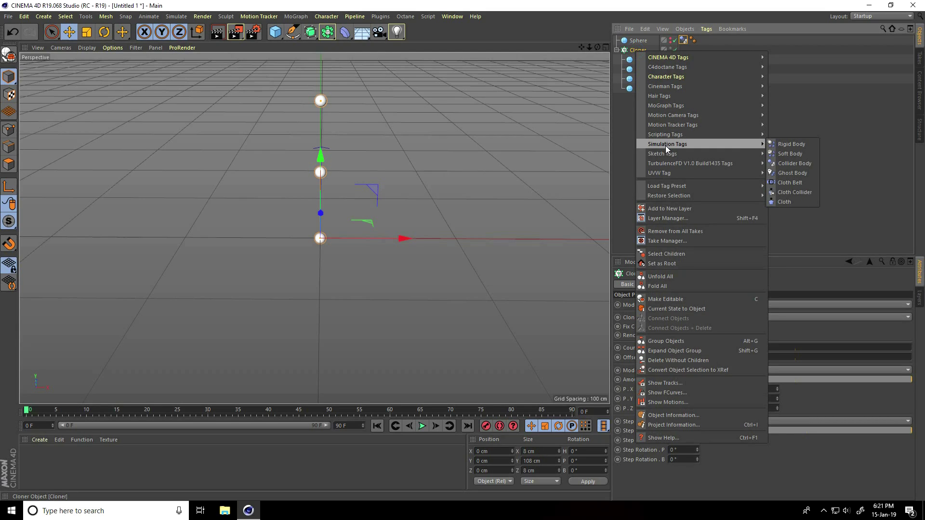
click(801, 145)
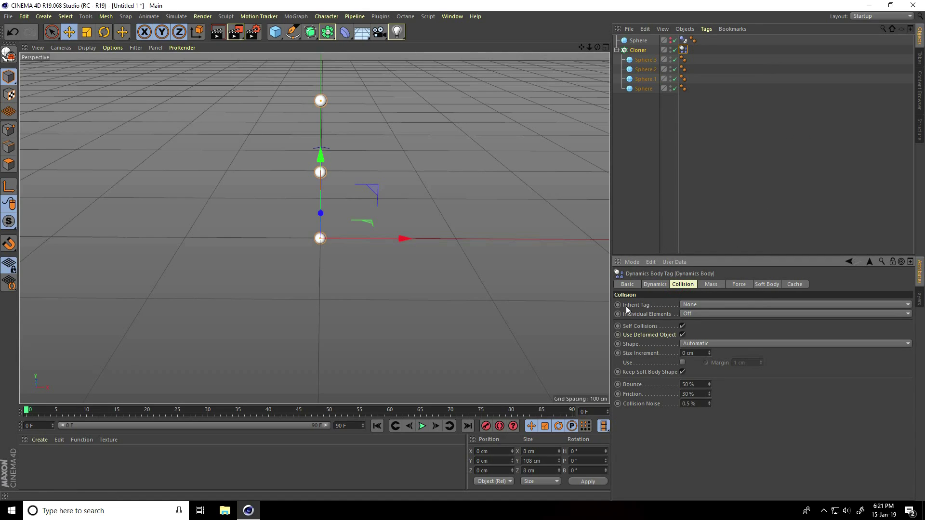
click(701, 305)
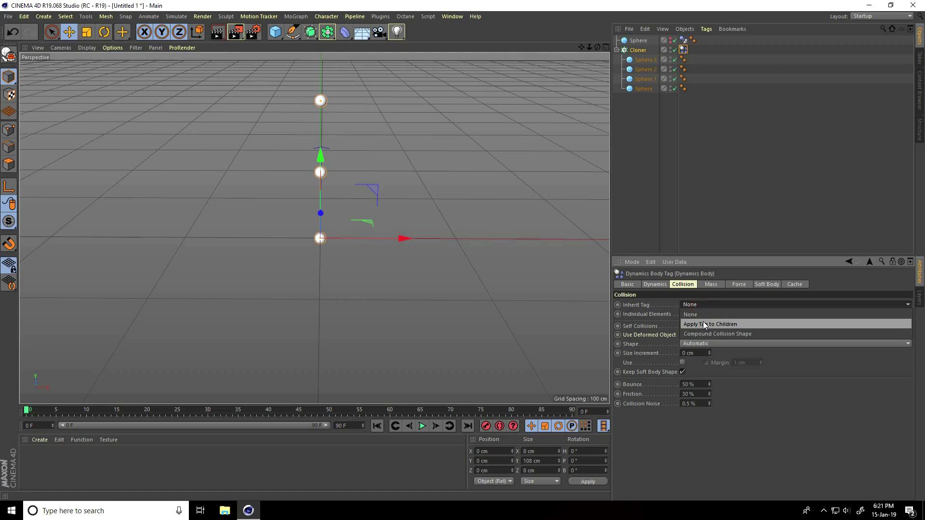
click(704, 324)
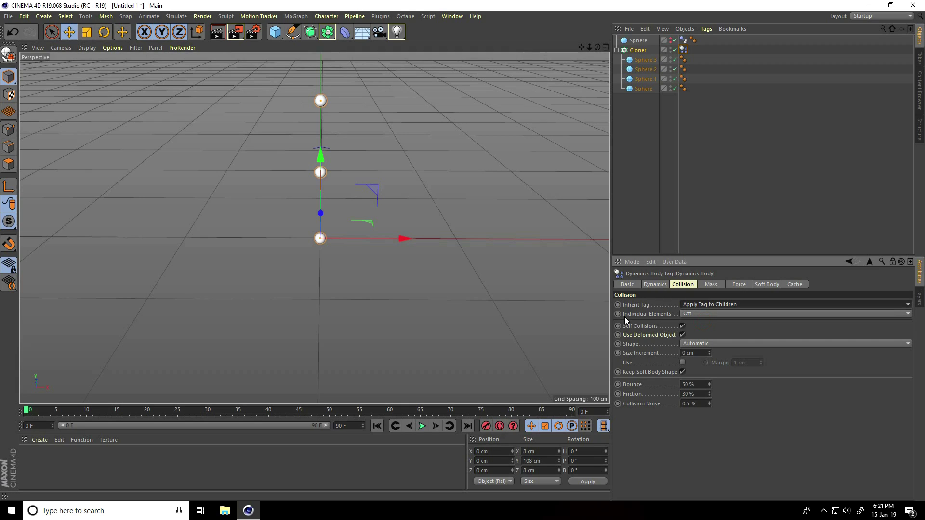
click(699, 314)
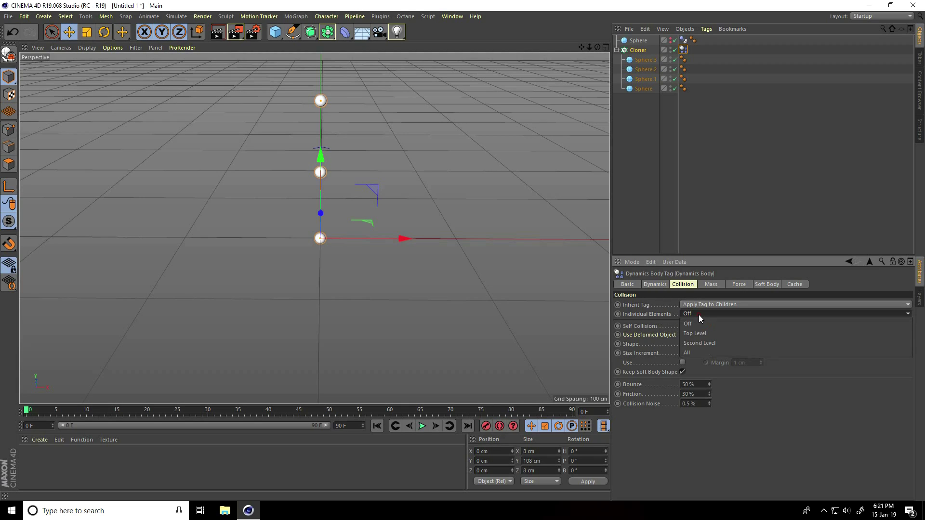
click(690, 352)
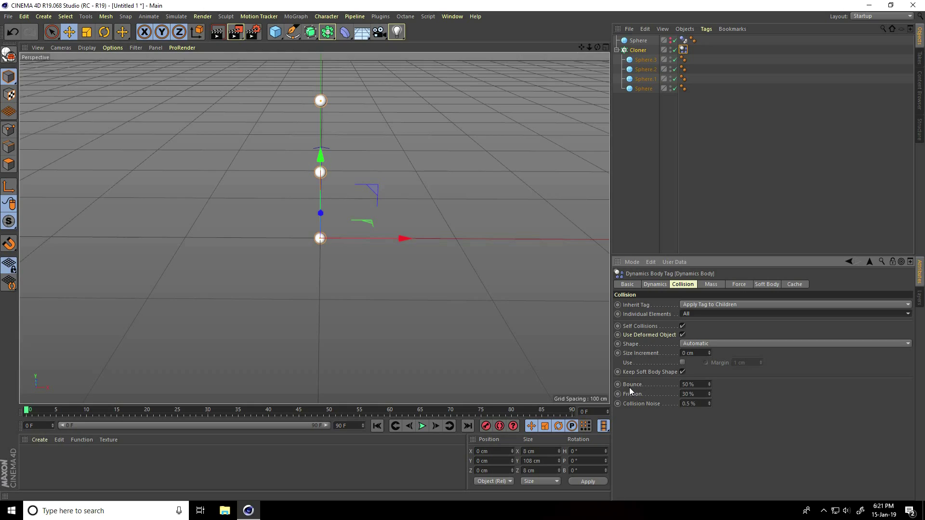
- Set the Cloner's rigid body Bounce to 0% and Friction to 50%
double_click(694, 383)
text(0)
double_click(696, 394)
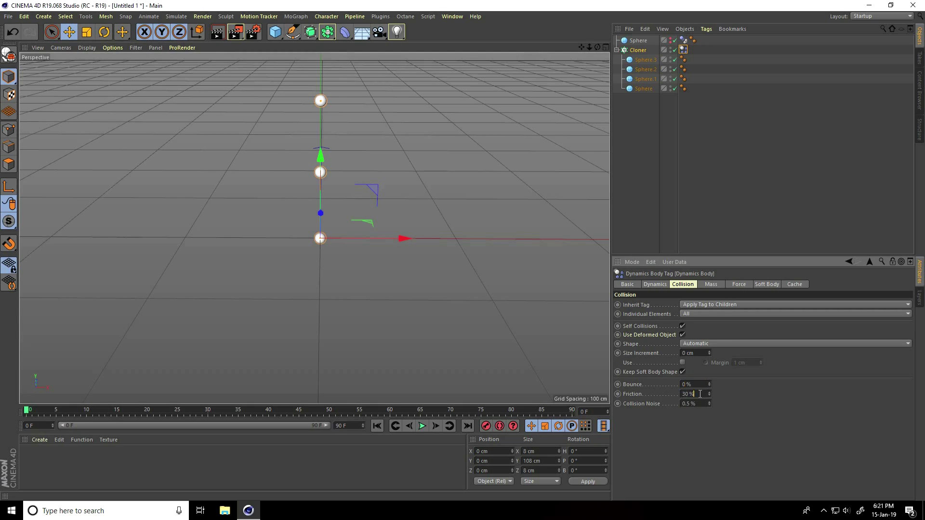
text(50)
key(Return)
- Set the timeline end frame to 500 and extend the preview range to 500
alt+drag(385, 252, 359, 314)
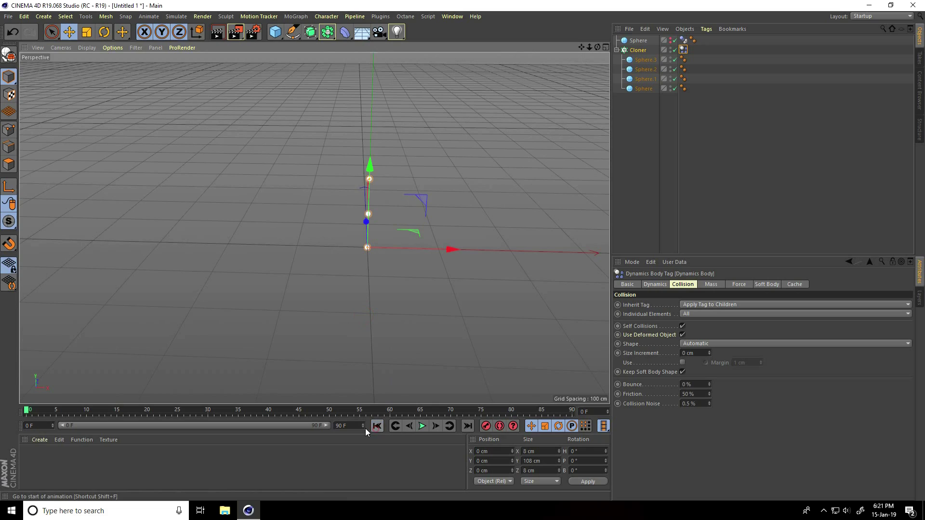
click(349, 426)
double_click(349, 426)
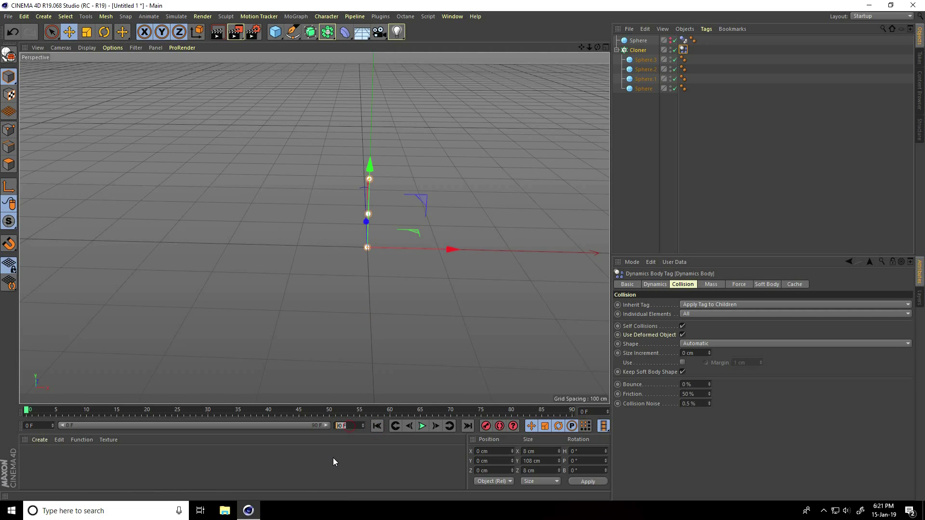
text(500)
key(Return)
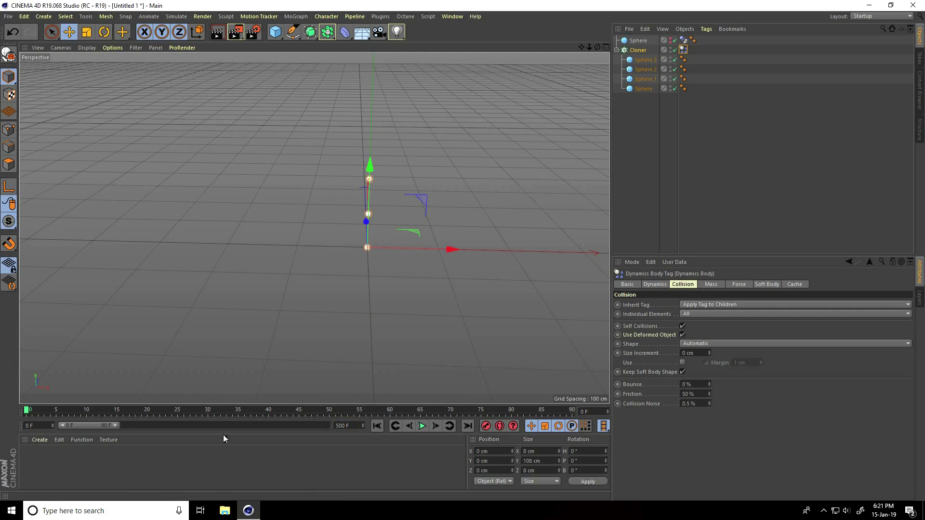
drag(115, 427, 364, 434)
- Select the Cloner and bring up its list of cloning modes
alt+drag(402, 177, 391, 226)
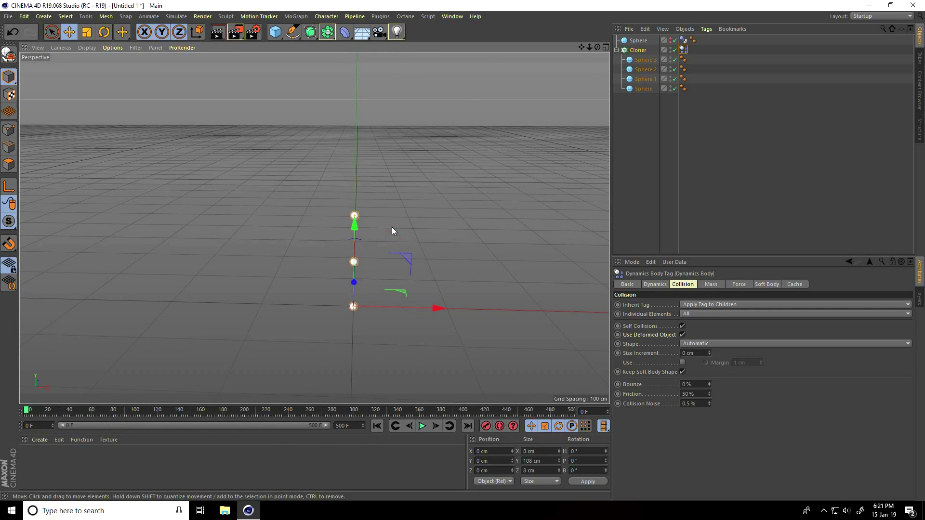
click(634, 49)
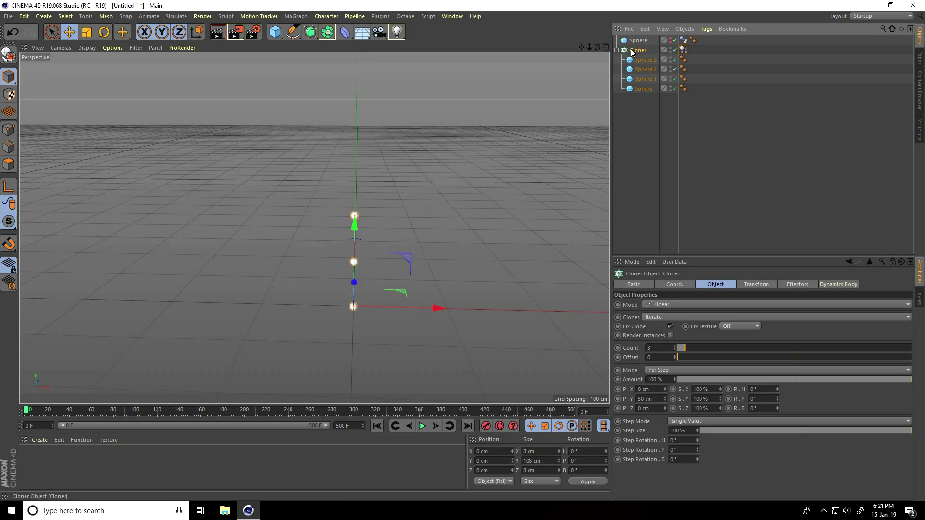
click(718, 284)
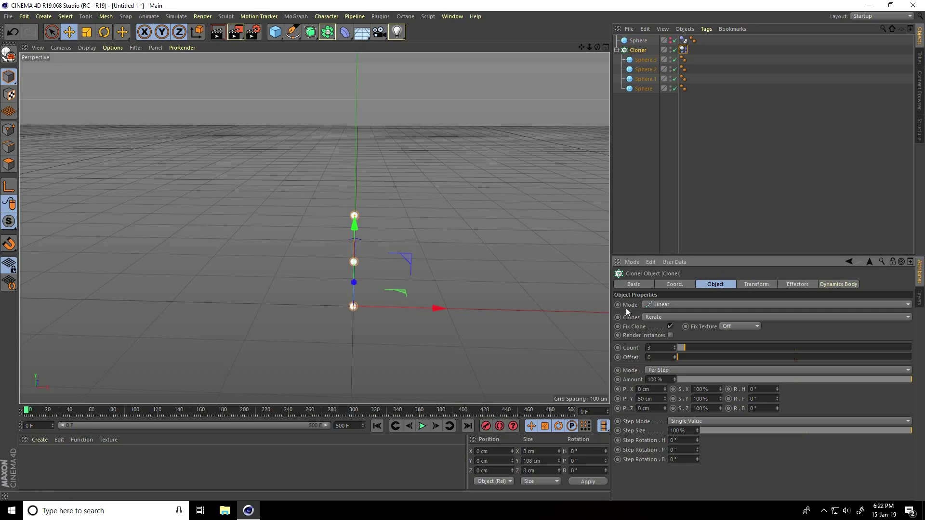
click(647, 305)
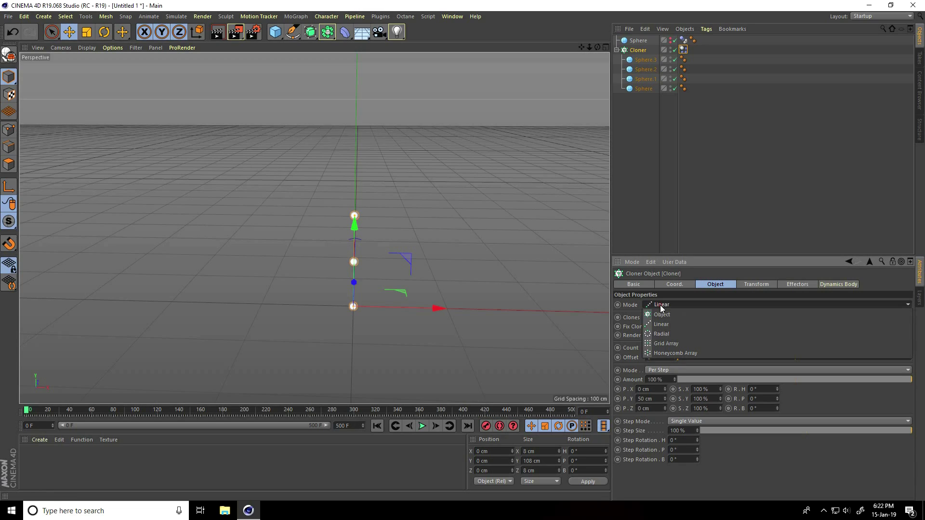
- Switch the Cloner to Object mode on the big Sphere with Volume distribution
click(684, 317)
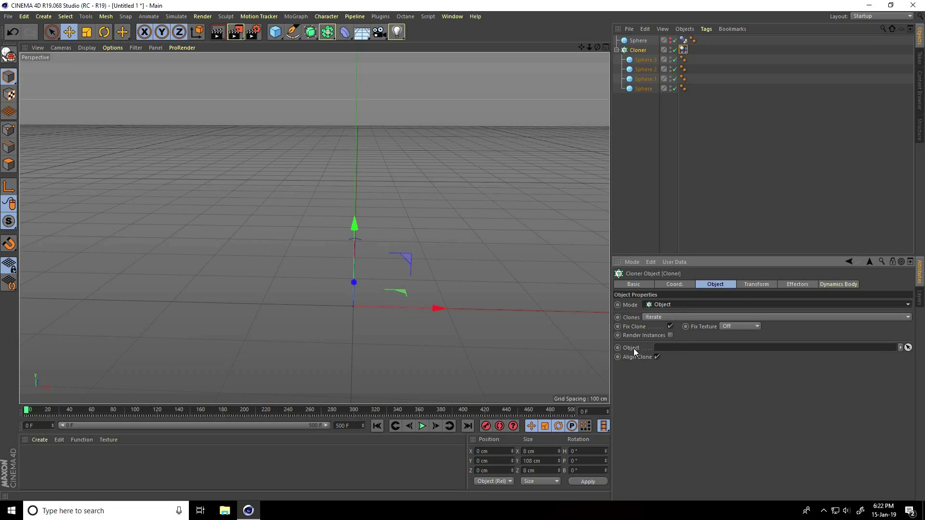
click(908, 349)
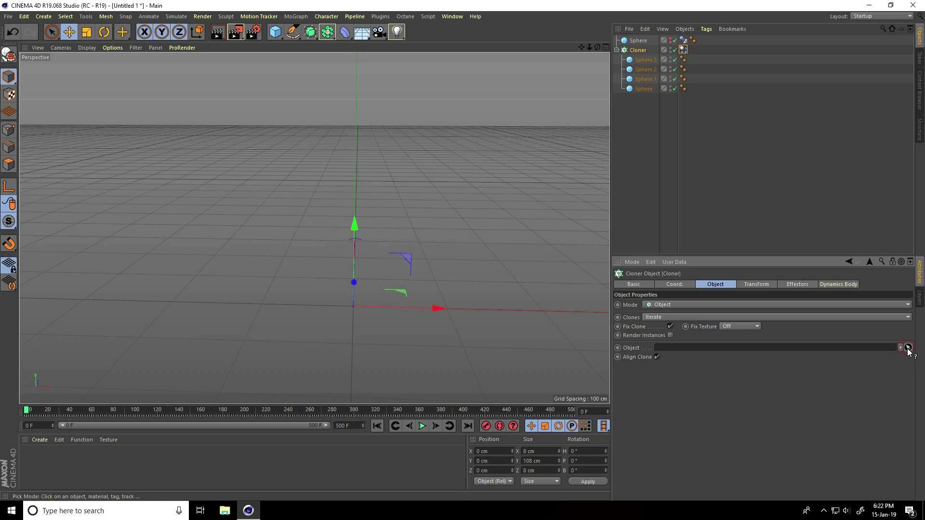
click(637, 43)
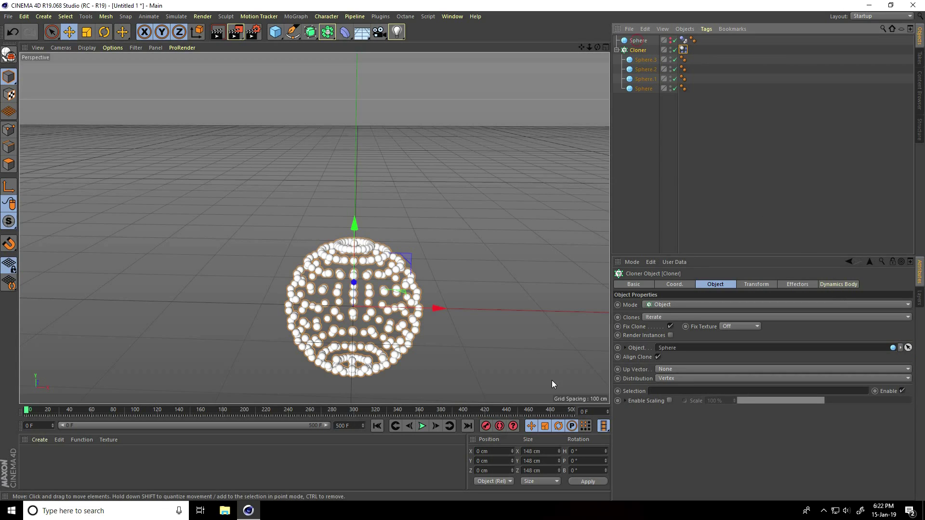
scroll(397, 276, up, 3)
mouse_move(371, 299)
alt+mouse_down()
mouse_move(429, 292)
mouse_move(364, 308)
alt+mouse_up()
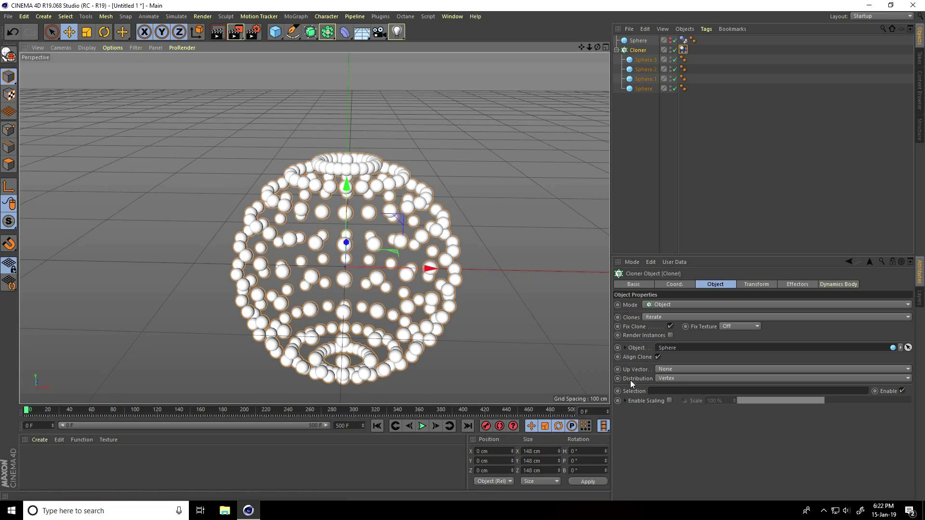
click(661, 380)
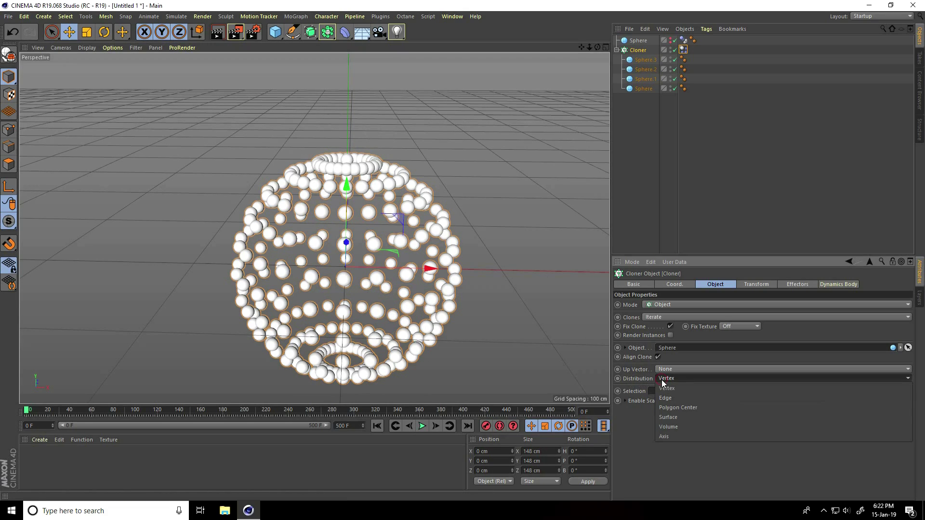
click(689, 427)
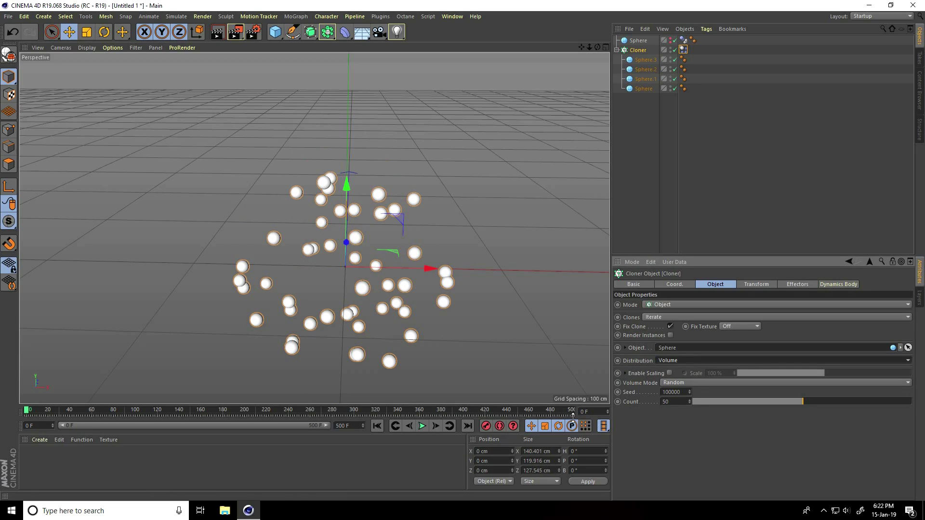
- Keyframe Cloner Count at 0 on frame 0 and 4000 on frame 300, then rewind
drag(780, 404, 676, 403)
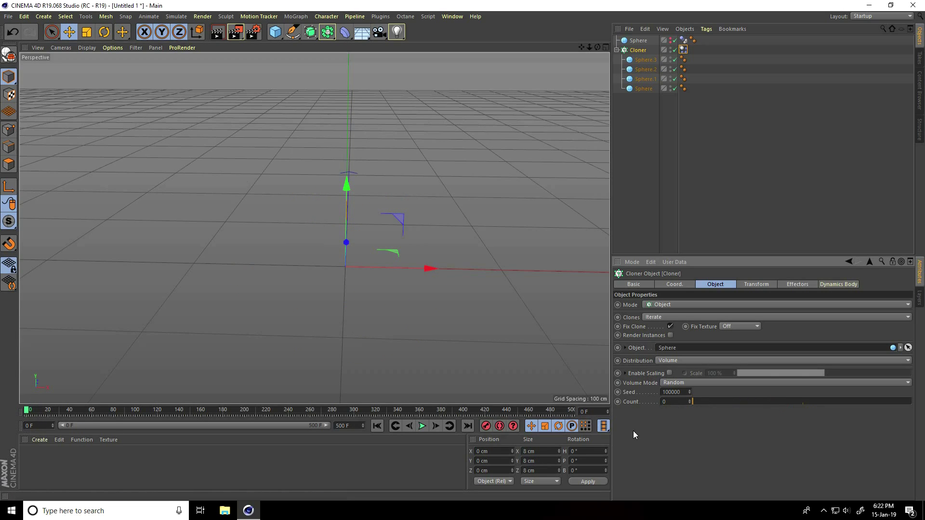
click(674, 403)
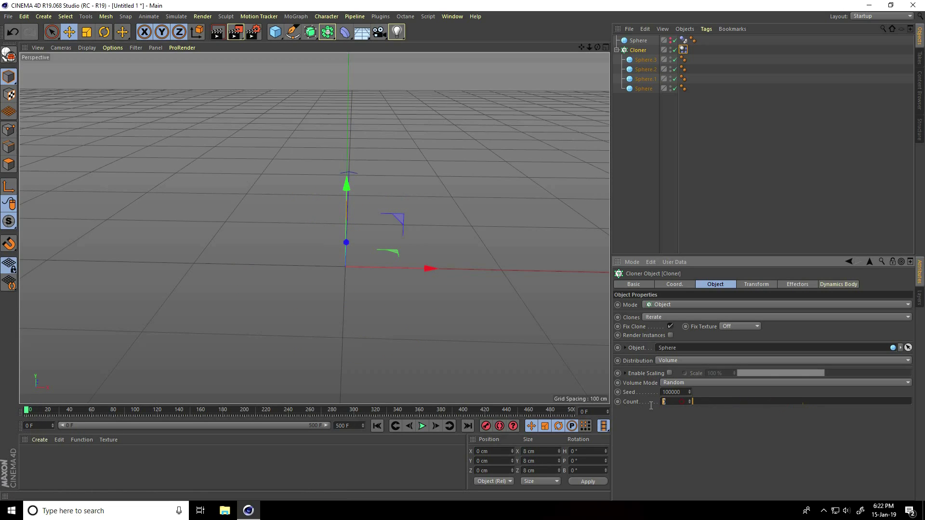
click(618, 401)
drag(27, 414, 355, 415)
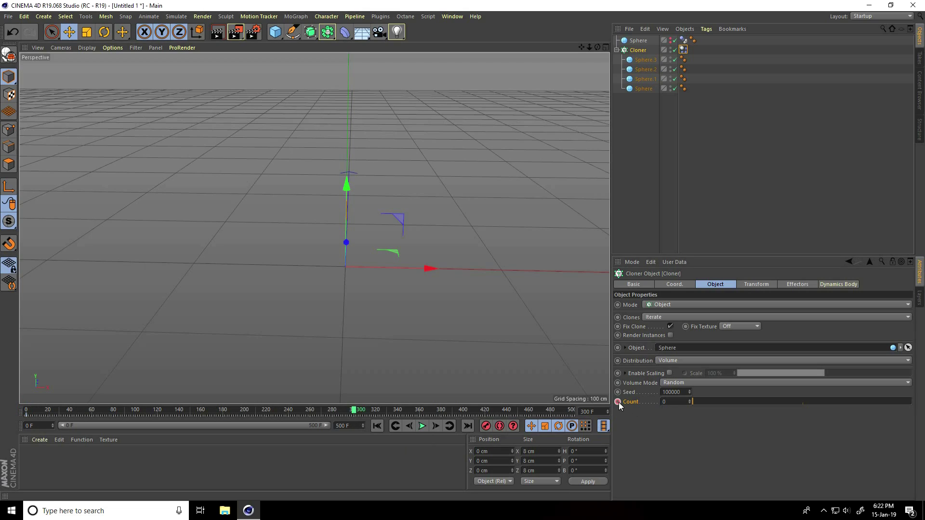
click(682, 402)
text(4000)
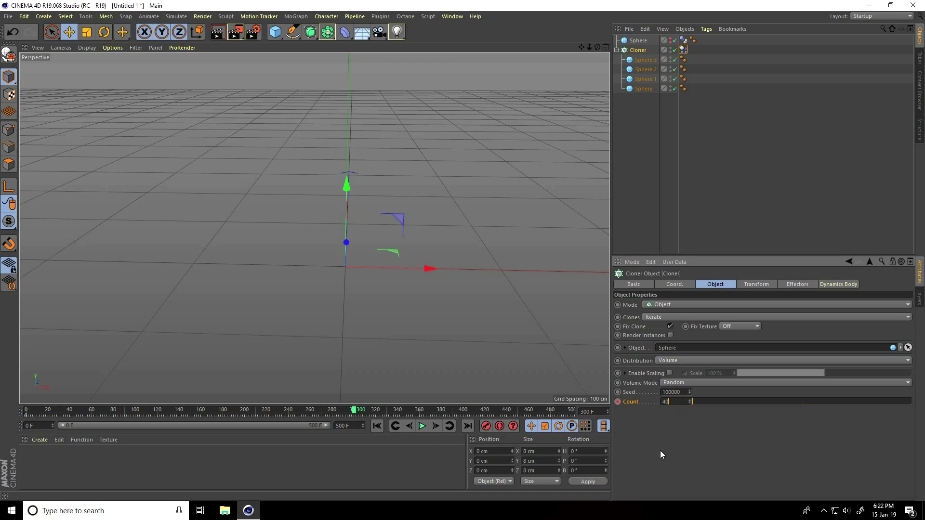
key(Return)
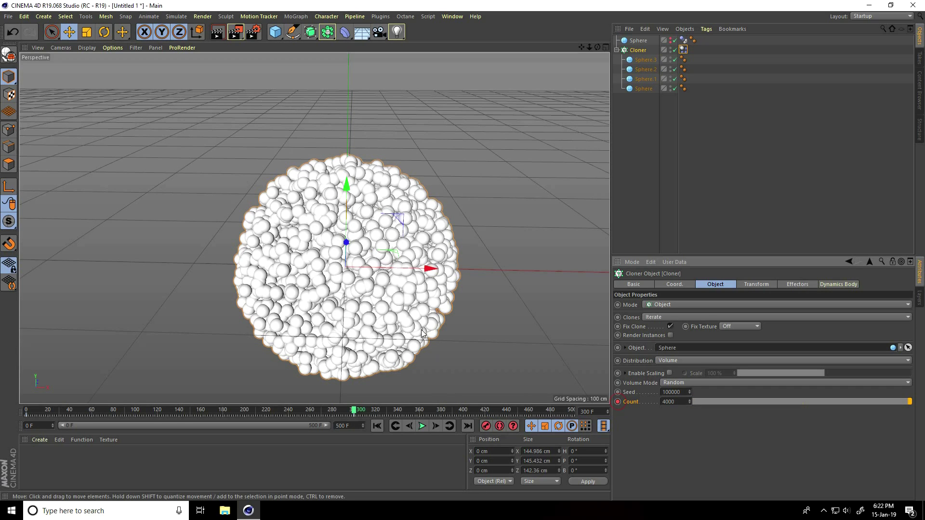
scroll(330, 161, down, 5)
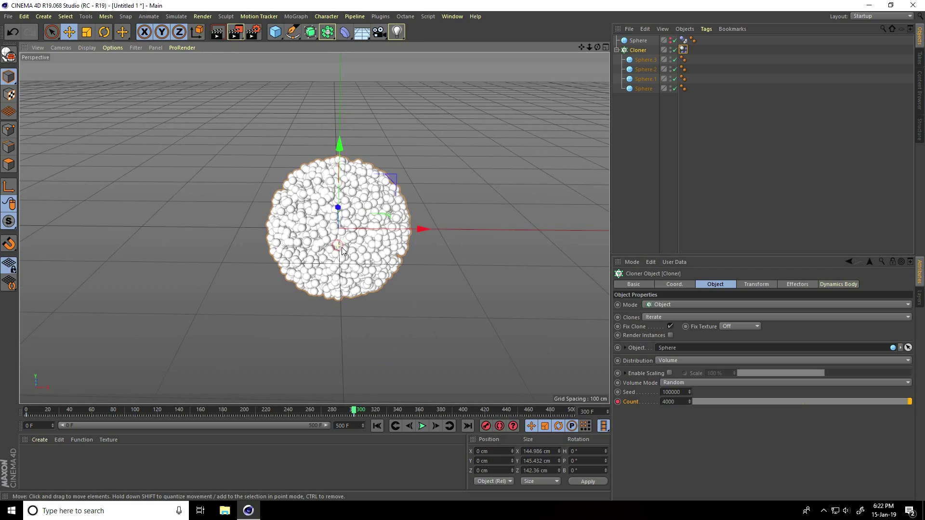
click(375, 426)
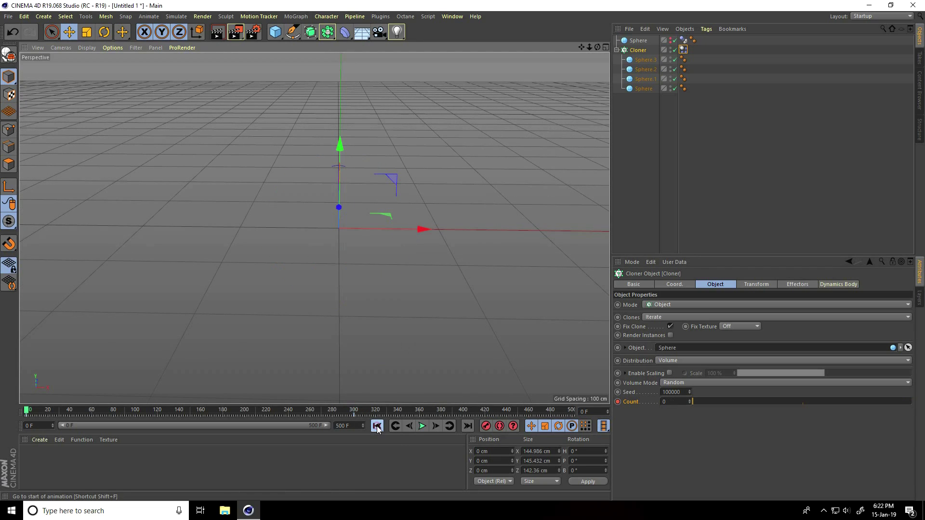
- Play the simulation until about 3943 clones pack the sphere, then stop and rewind
click(422, 427)
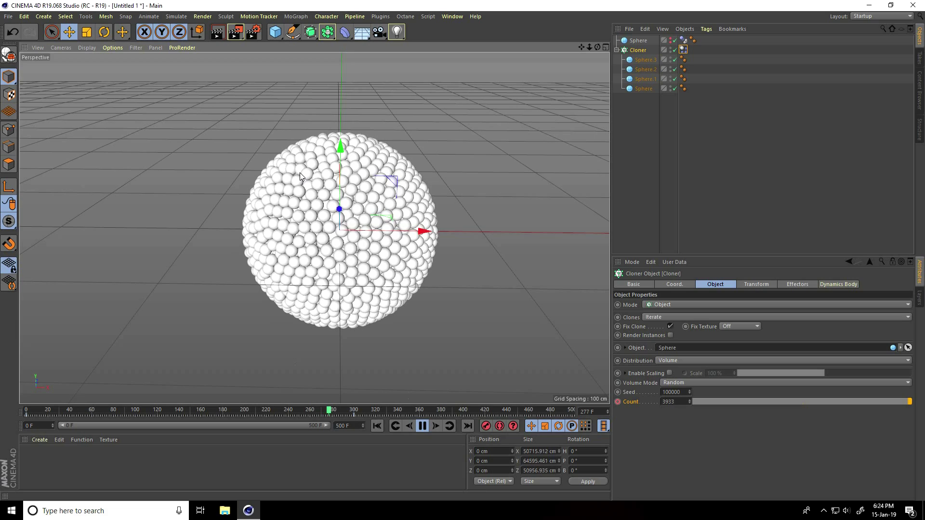
click(422, 426)
- Add a cone scaled down to about 110 cm and move the Sphere's Dynamics Body tag onto it
click(377, 426)
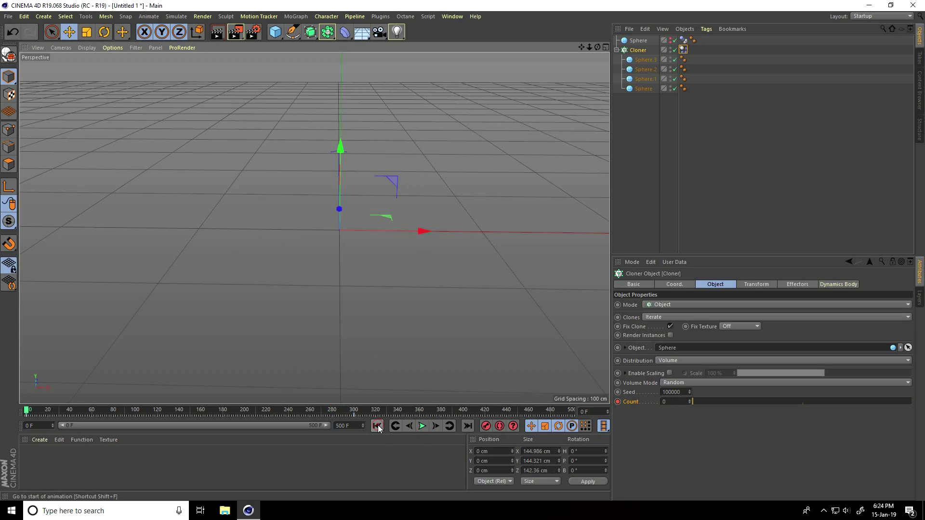
click(271, 33)
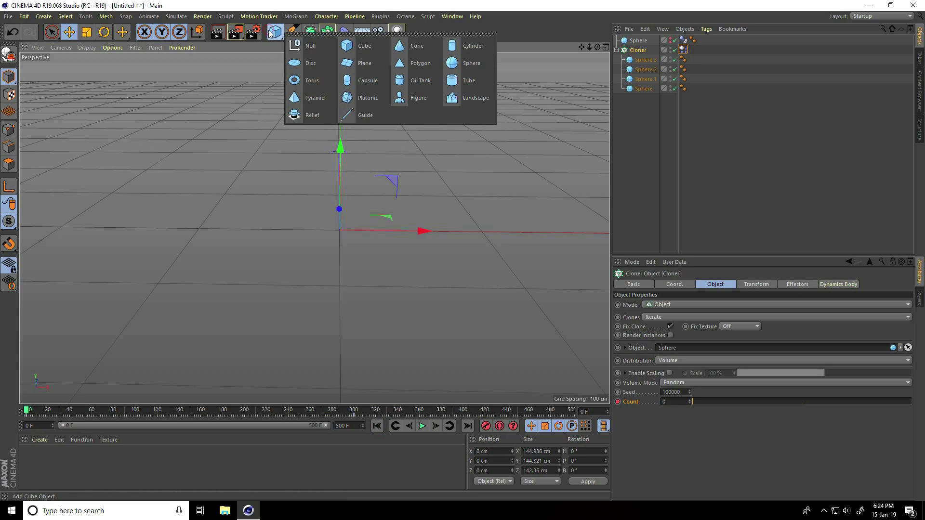
click(415, 51)
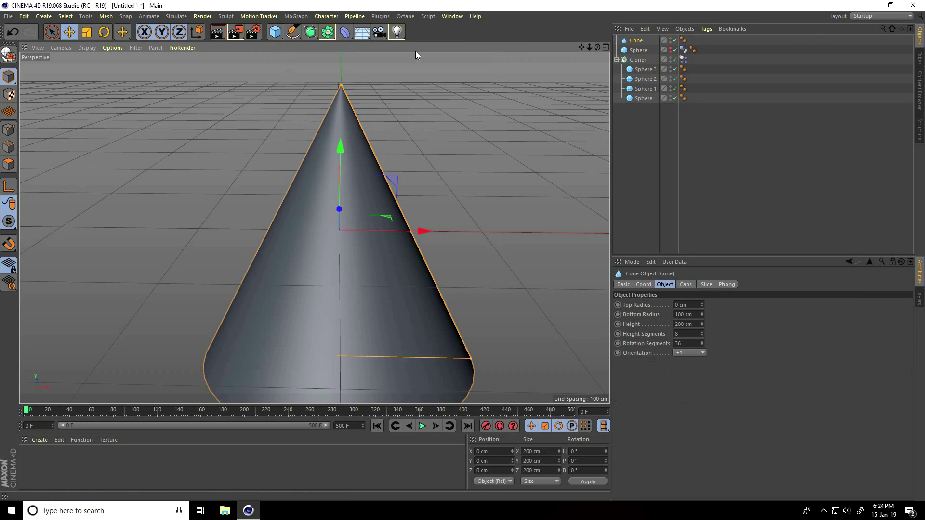
click(88, 34)
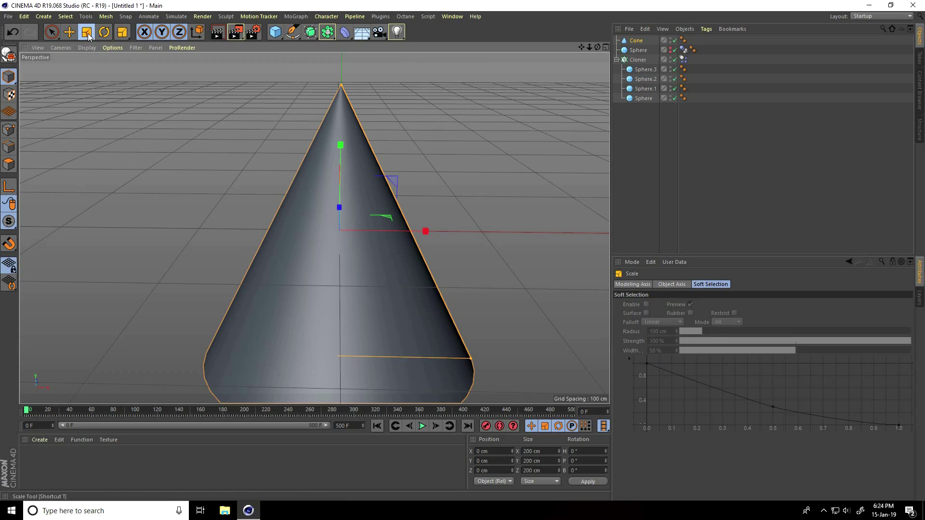
drag(449, 103, 357, 239)
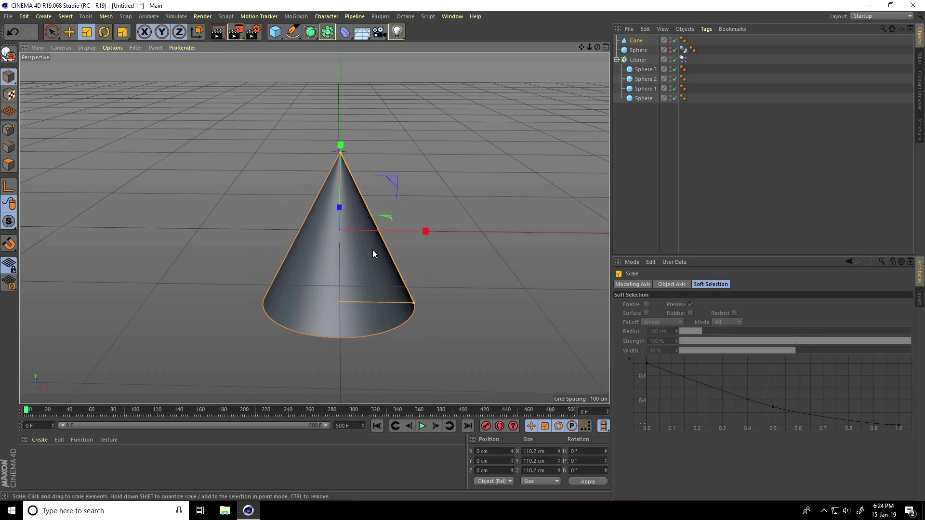
click(683, 50)
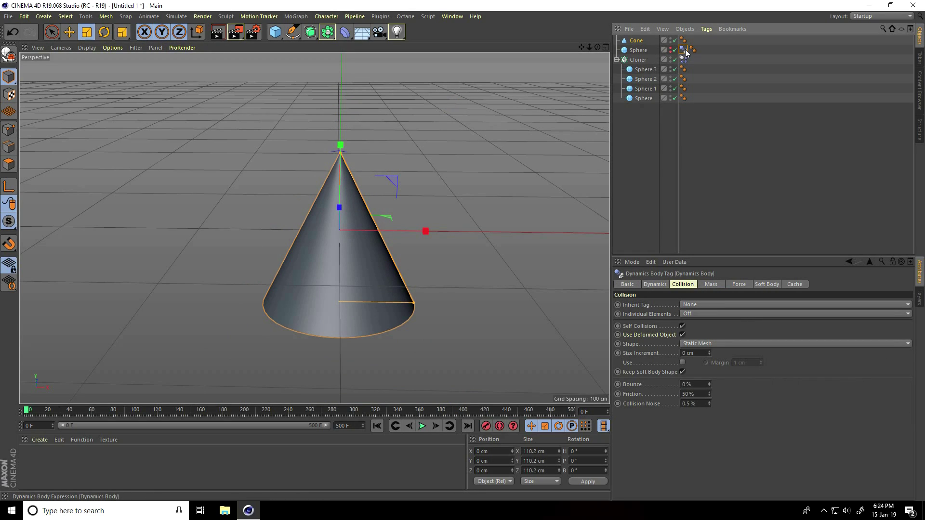
drag(645, 42, 637, 41)
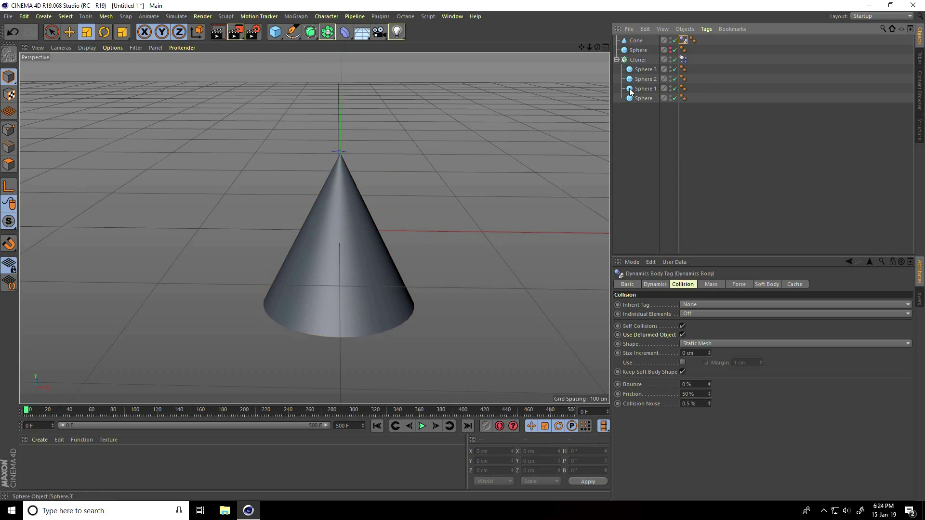
- Point the Cloner's Object field at the Cone and hide the Cone in the viewport
click(637, 60)
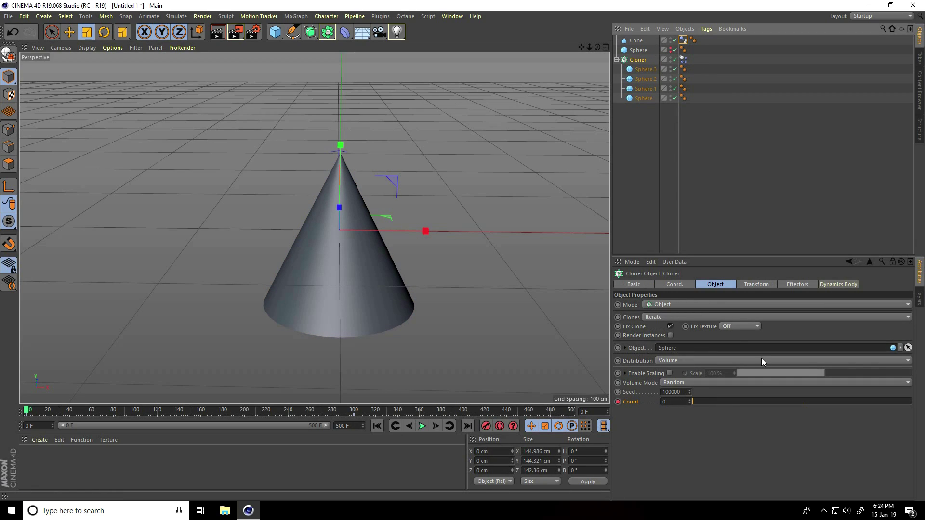
click(908, 348)
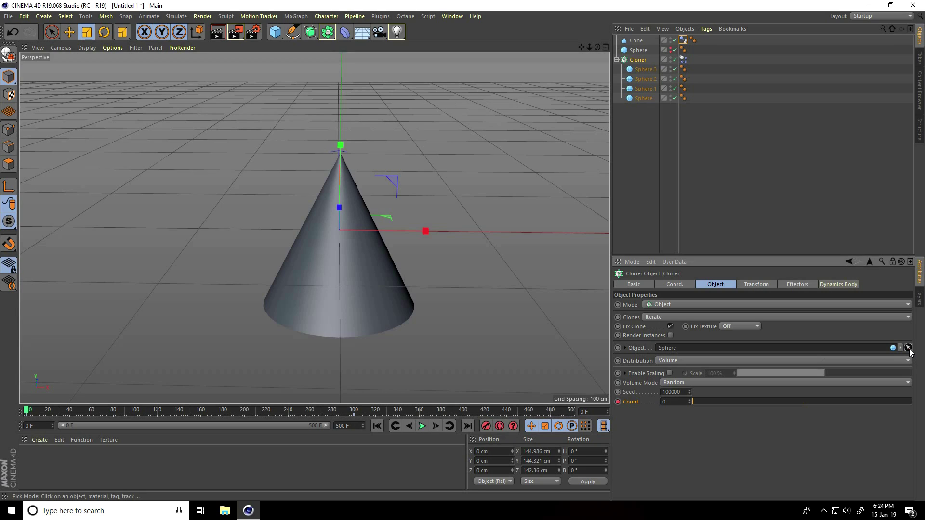
click(636, 41)
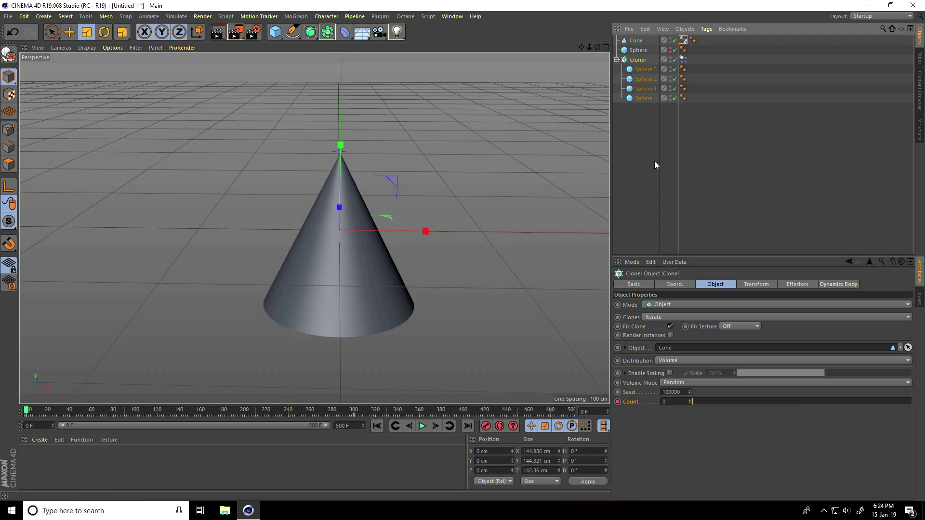
click(671, 40)
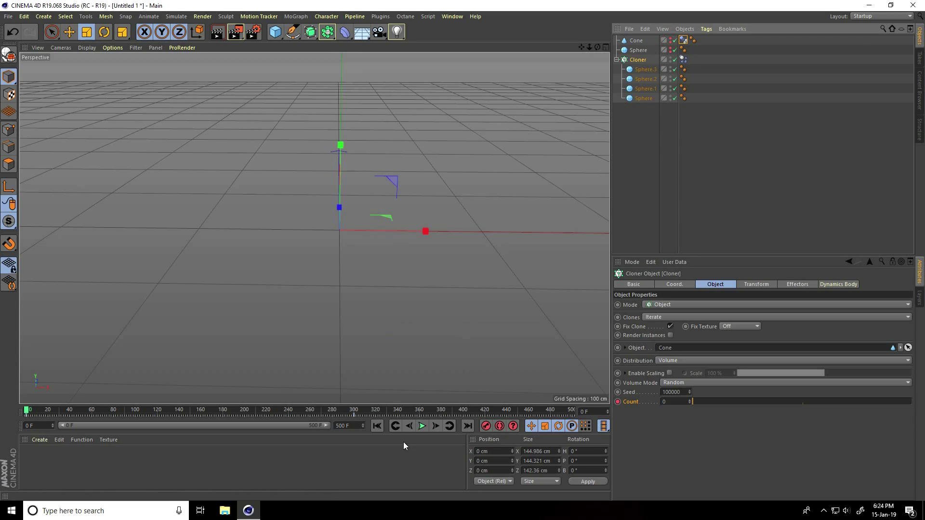
click(68, 34)
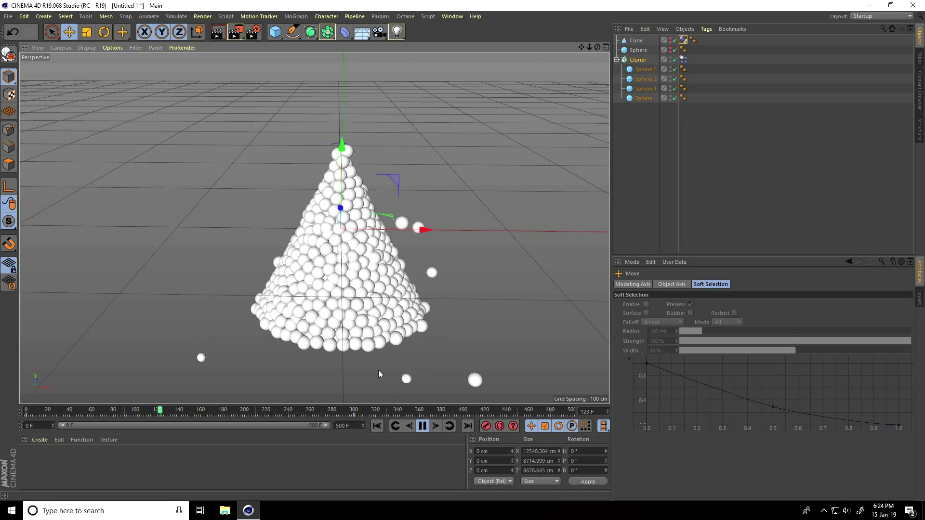
- Stop playback and change the Cloner's Count keyframe value to 2500
click(420, 425)
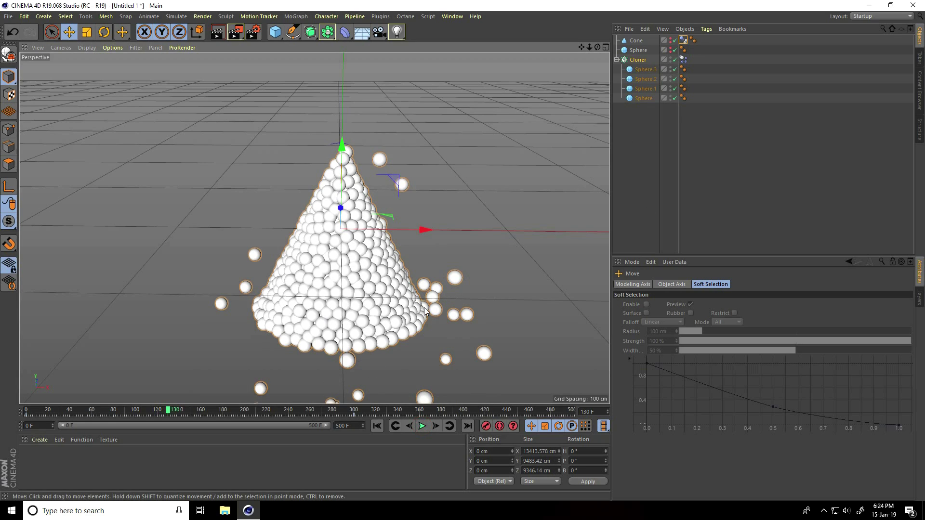
click(638, 60)
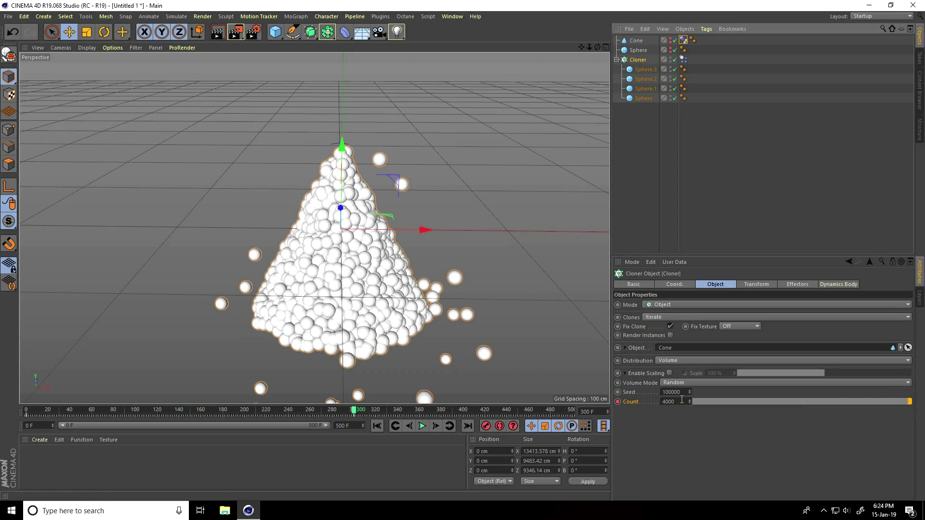
click(674, 401)
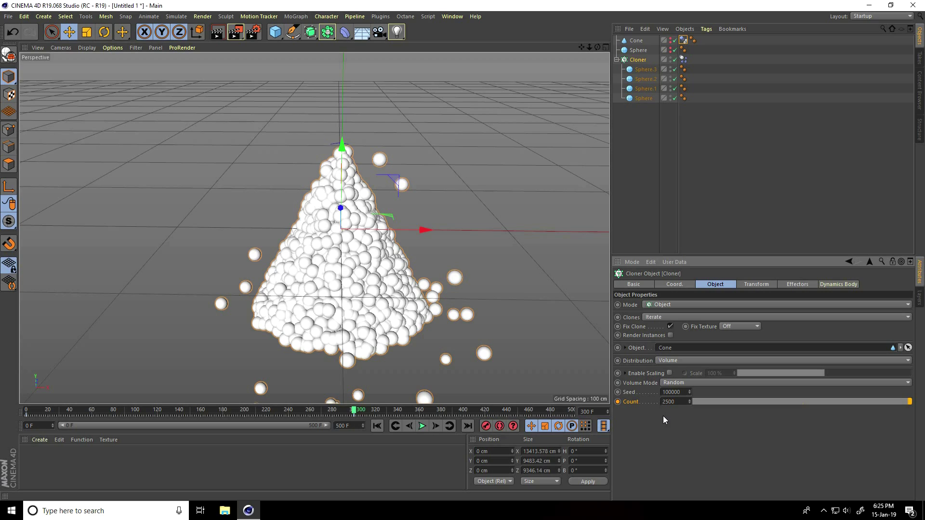
- Replay the simulation while orbiting the view, then stop and rewind to frame 0
click(376, 426)
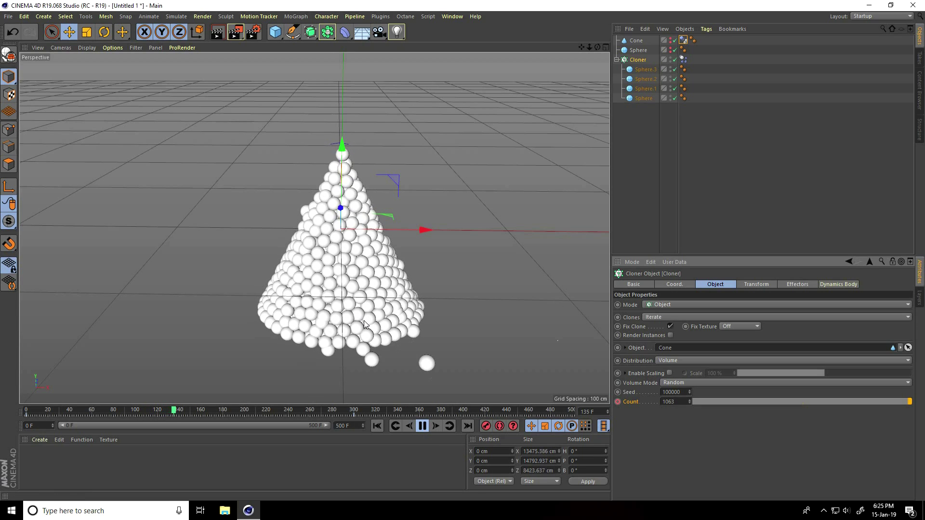
alt+drag(345, 316, 369, 309)
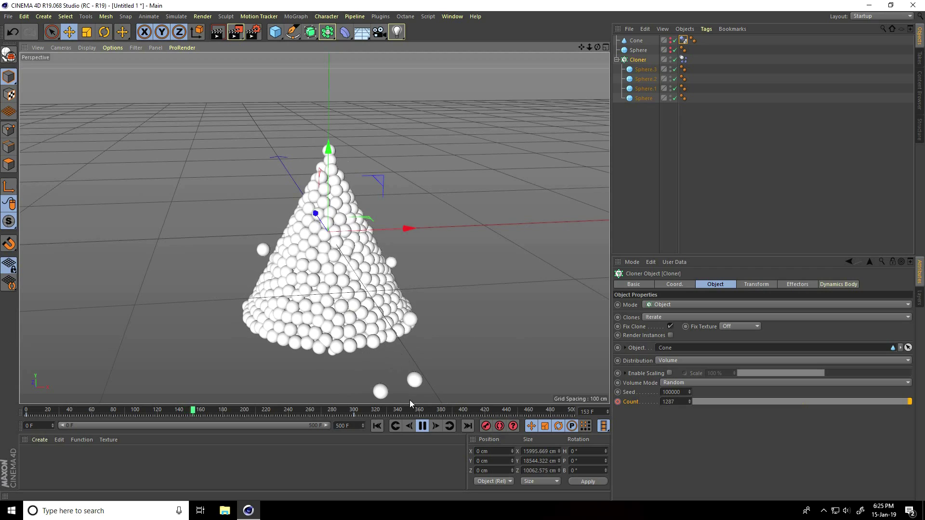
click(422, 426)
click(380, 427)
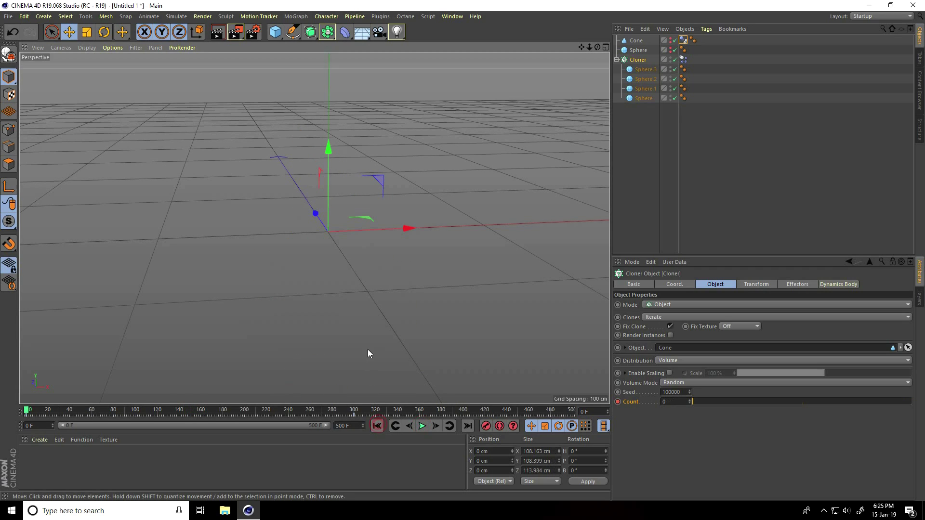
- Add a Cylinder primitive and scale it to about 61.2 × 122.4 cm
click(277, 35)
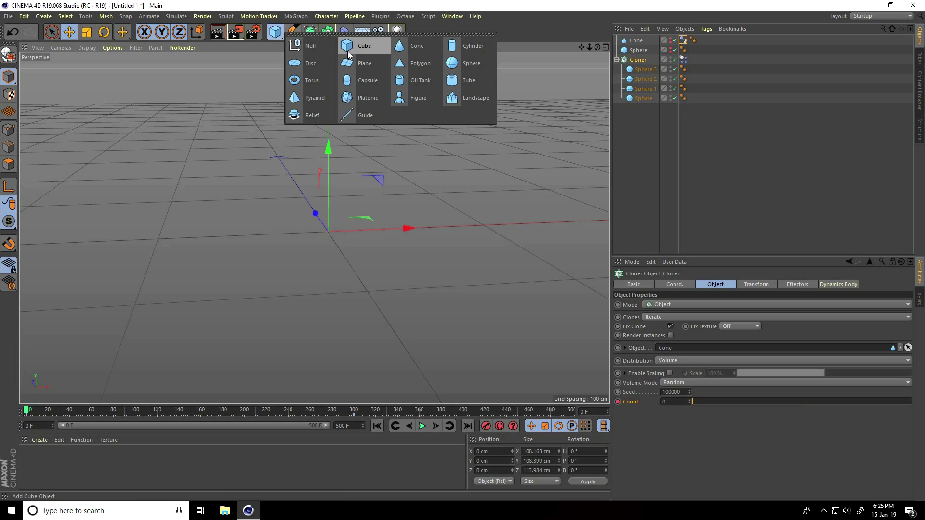
click(473, 50)
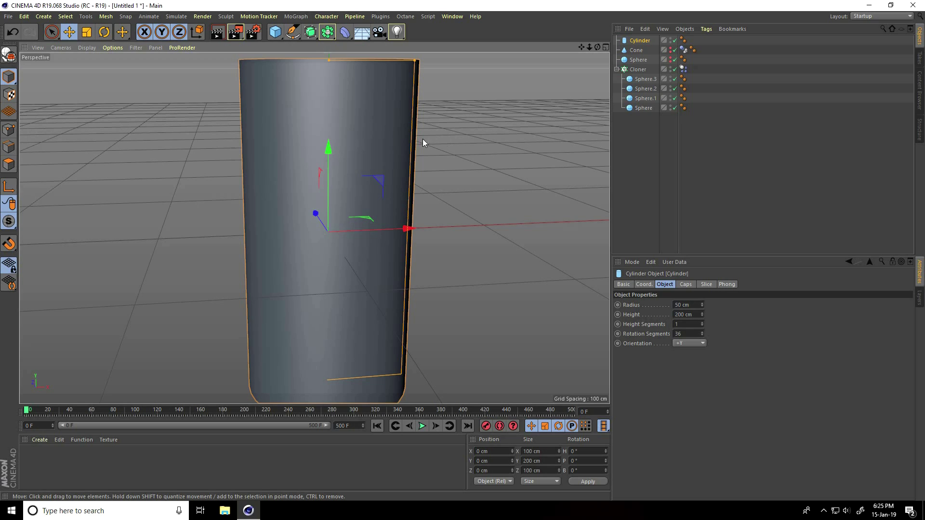
click(85, 32)
drag(454, 121, 385, 245)
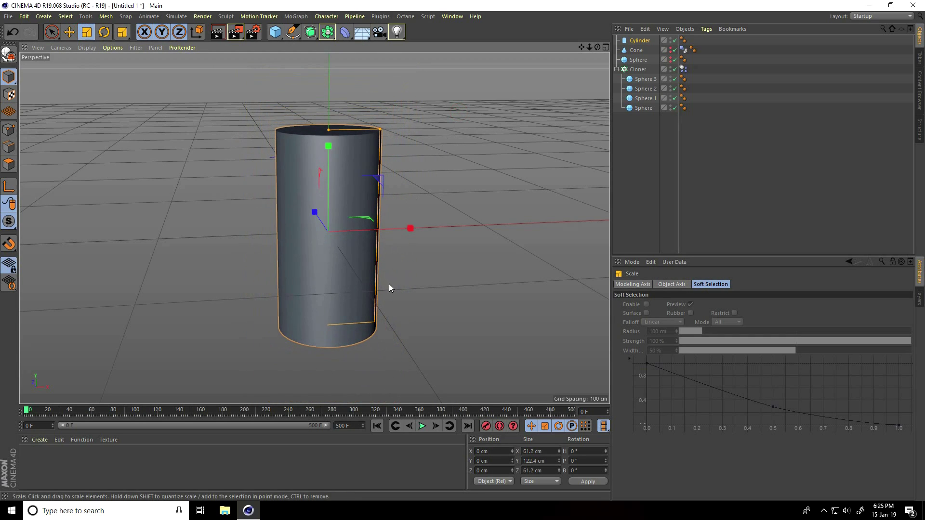
alt+drag(389, 287, 367, 289)
- Move the Cone's Dynamics Body tag onto the Cylinder and hide the Cylinder in the viewport
click(683, 50)
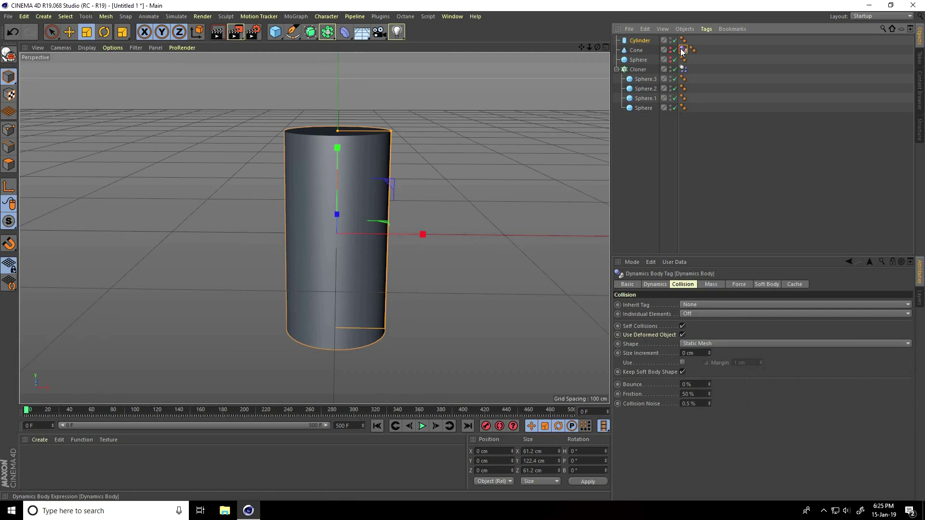
drag(636, 42, 637, 41)
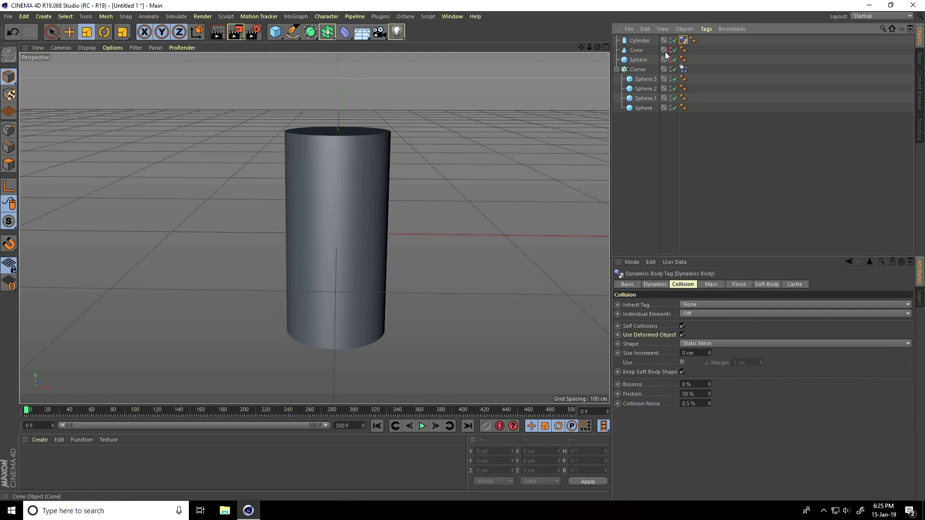
click(669, 39)
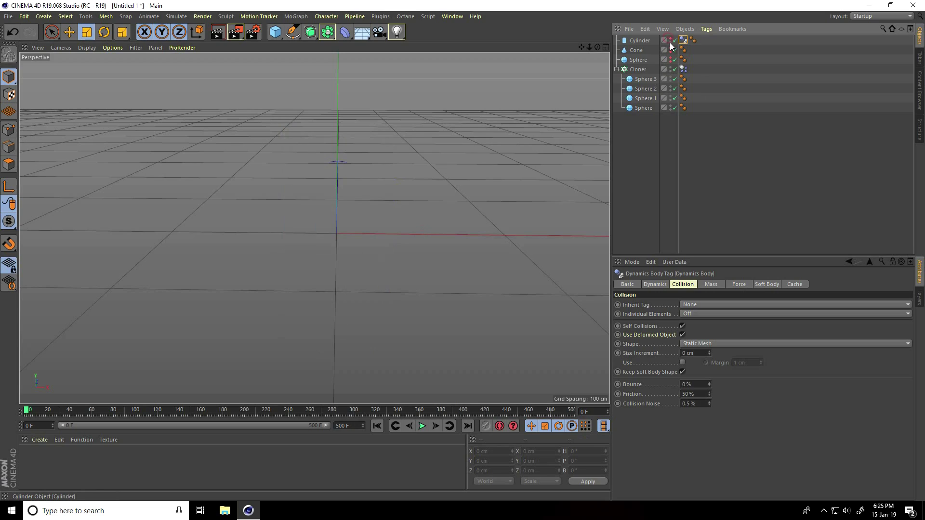
click(637, 71)
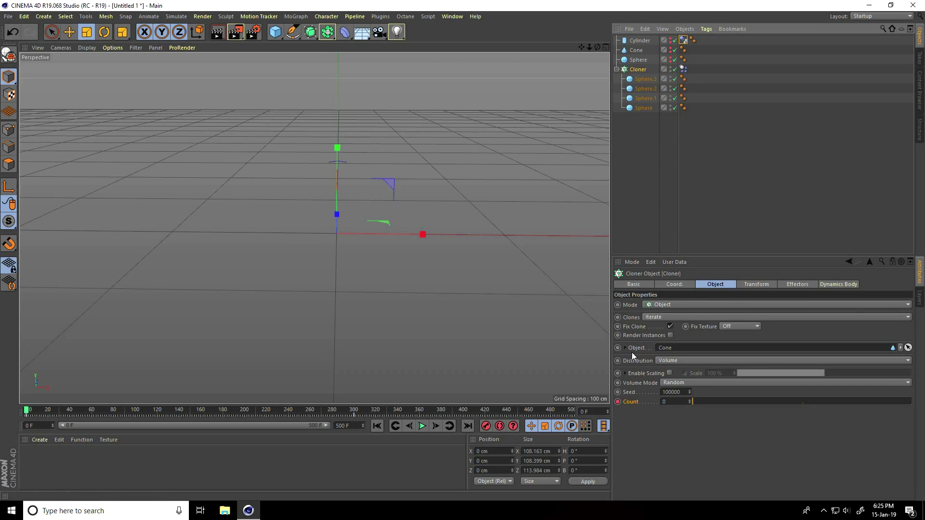
- Set the Cloner's Object to the Cylinder and play until the spheres pack into a column
click(908, 348)
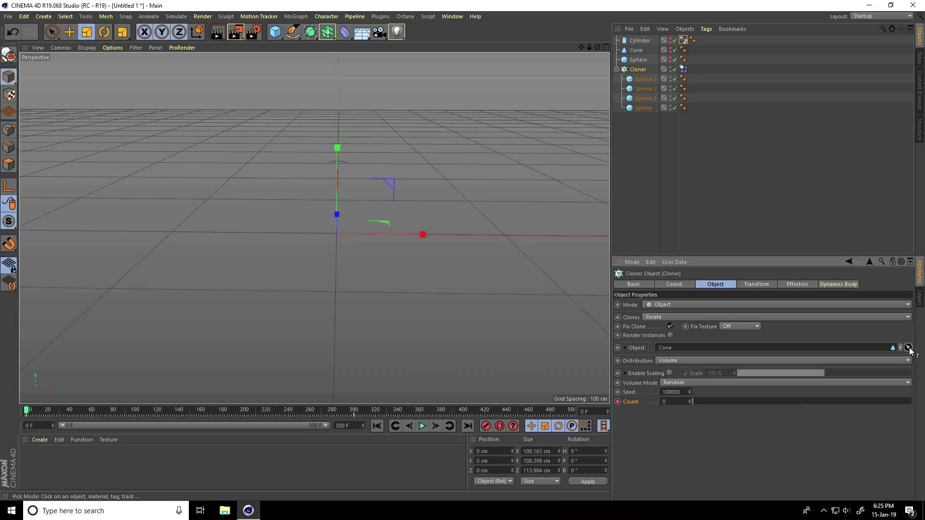
click(638, 41)
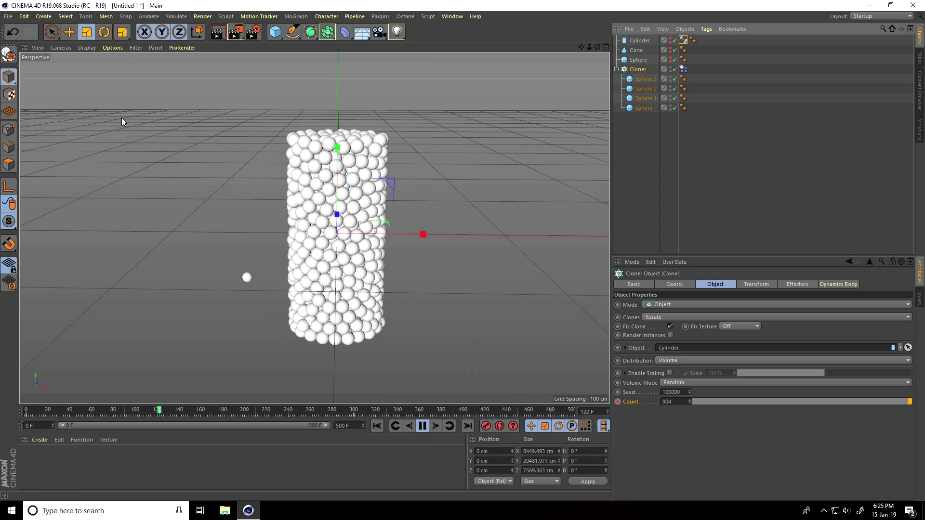
key(e)
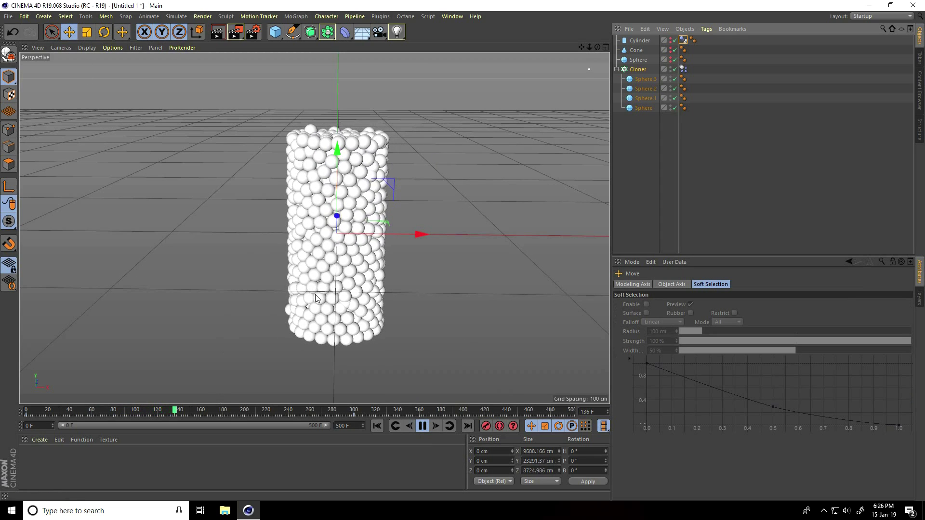
alt+drag(334, 288, 358, 290)
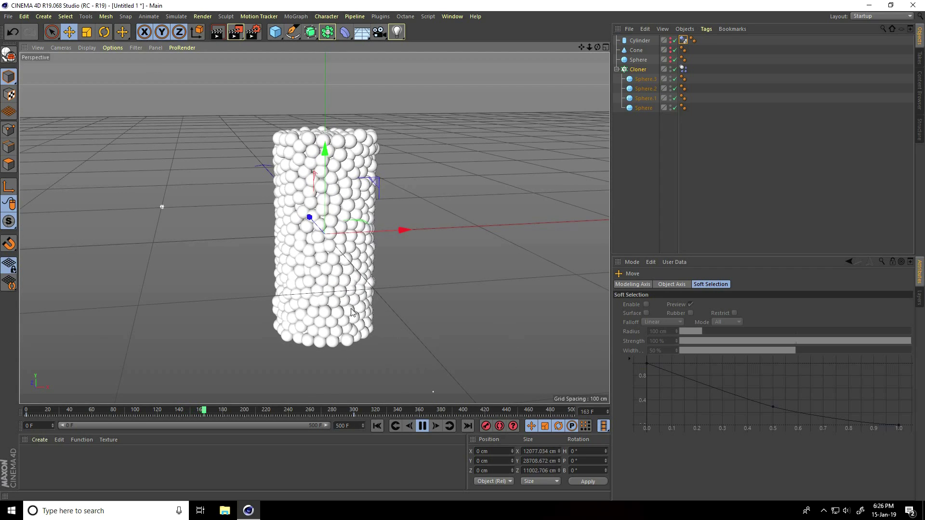
click(422, 427)
- Rewind, add a new Cube primitive and scale it down to 99.2 cm
click(378, 425)
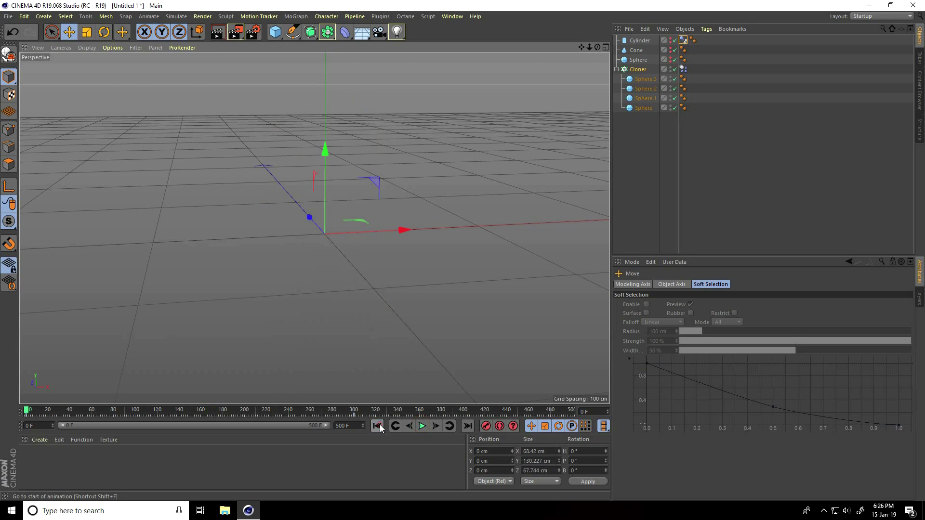
click(273, 33)
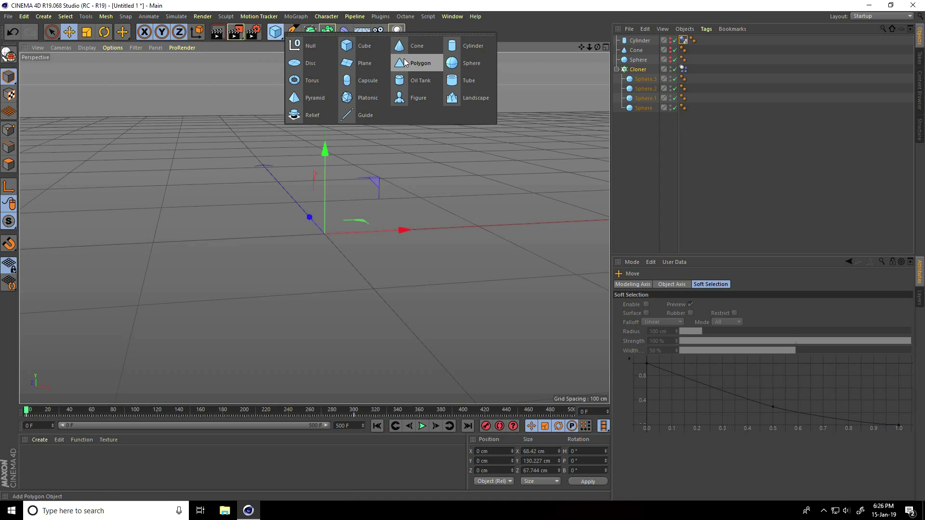
click(343, 47)
alt+drag(372, 262, 296, 251)
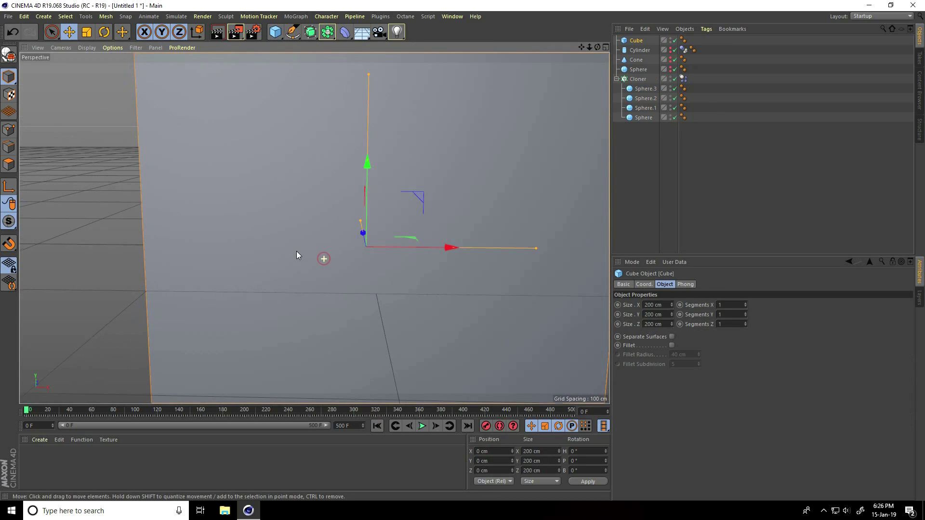
click(87, 32)
drag(395, 183, 296, 287)
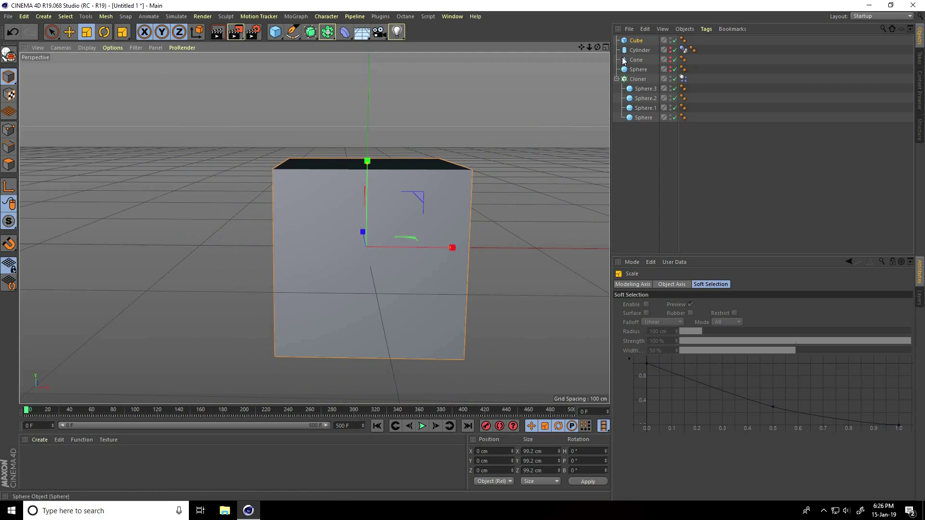
- Move the Dynamics Body tag onto the Cube, make Cube the Cloner's Object, and hide it
click(684, 52)
drag(648, 42, 641, 40)
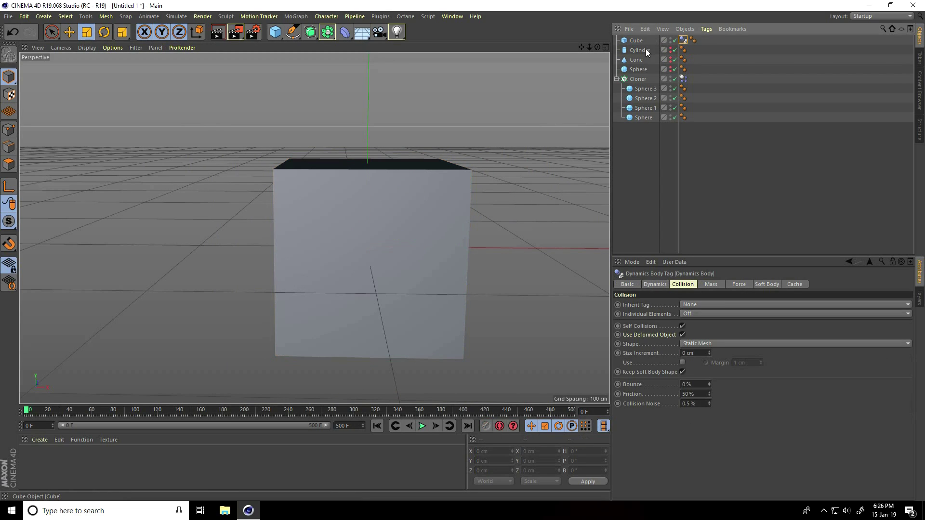
click(638, 80)
click(908, 348)
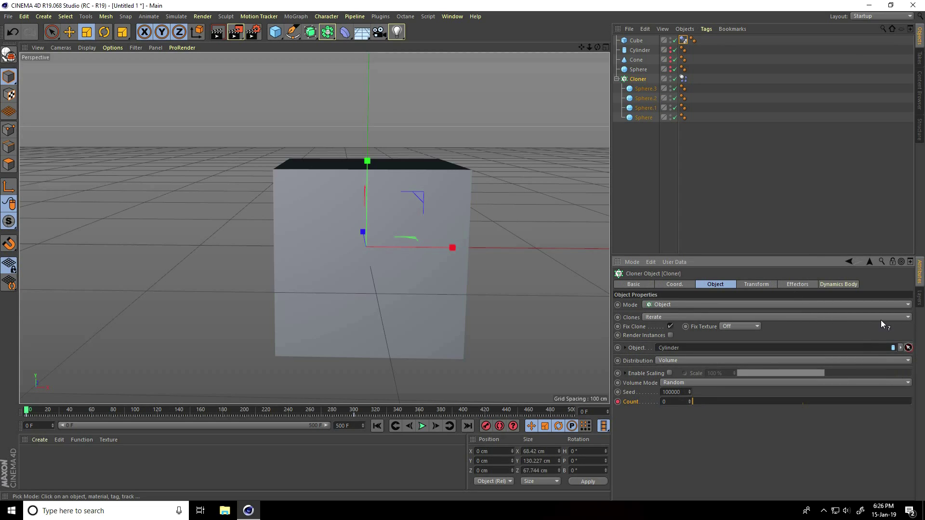
click(637, 42)
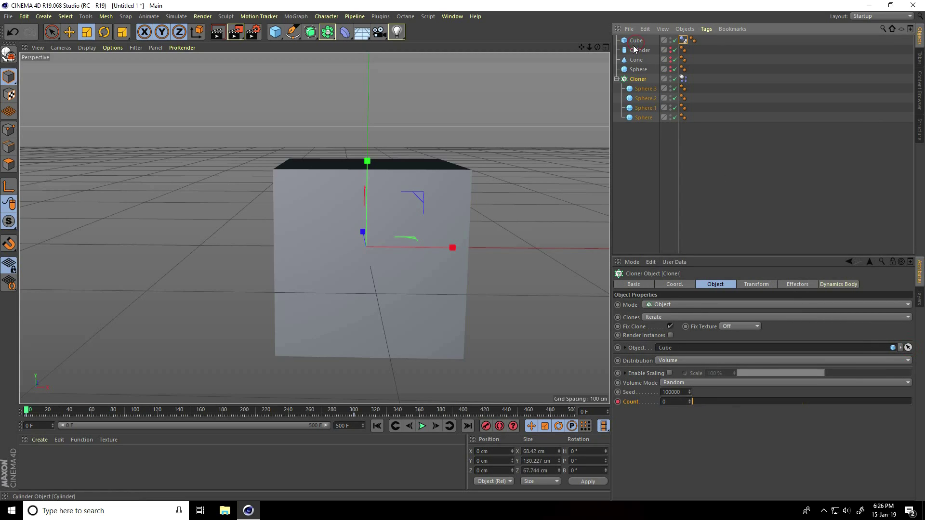
click(636, 42)
click(645, 79)
click(908, 348)
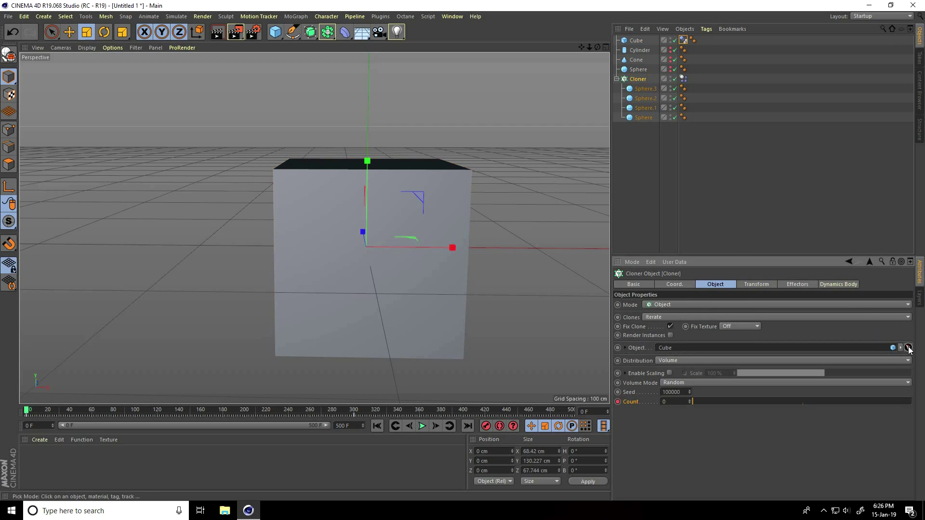
click(640, 42)
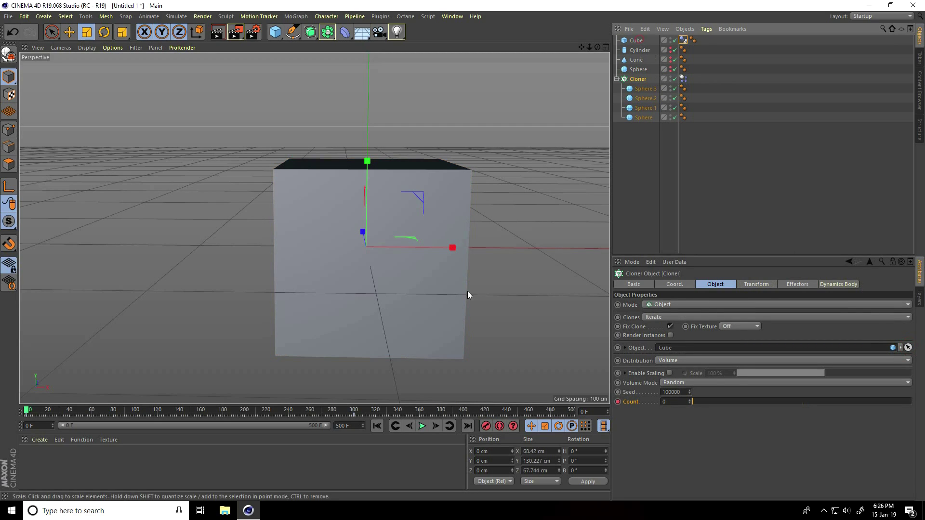
click(671, 39)
- Play the simulation, orbiting to inspect the sphere cube, and pause at frame 314
alt+middle_drag(266, 168, 256, 181)
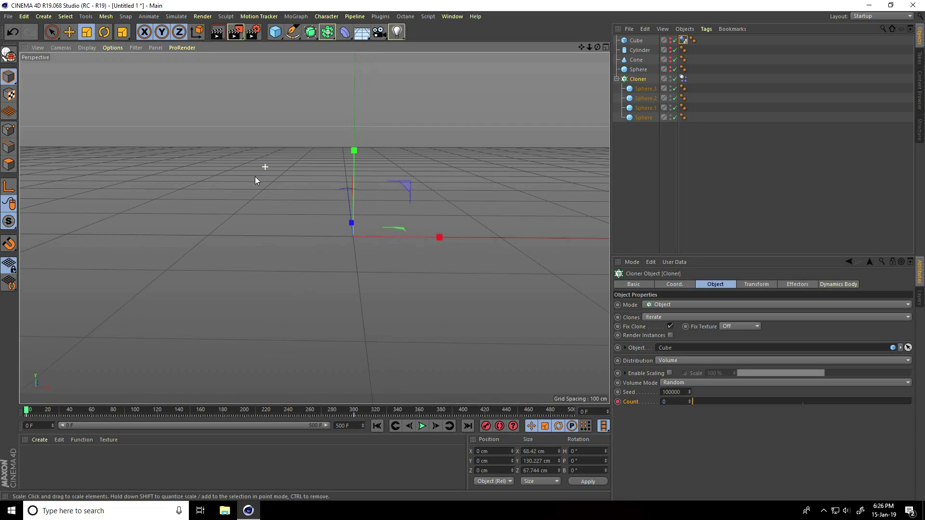
click(71, 33)
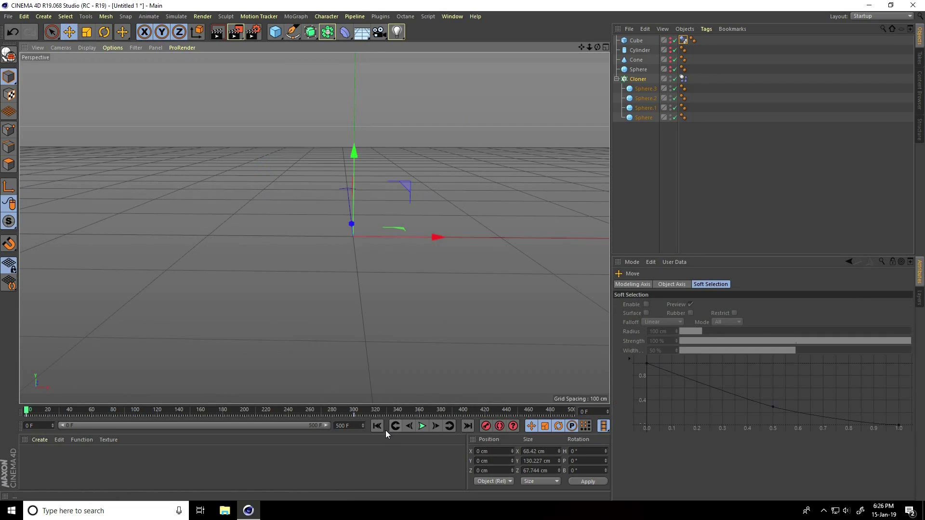
click(421, 426)
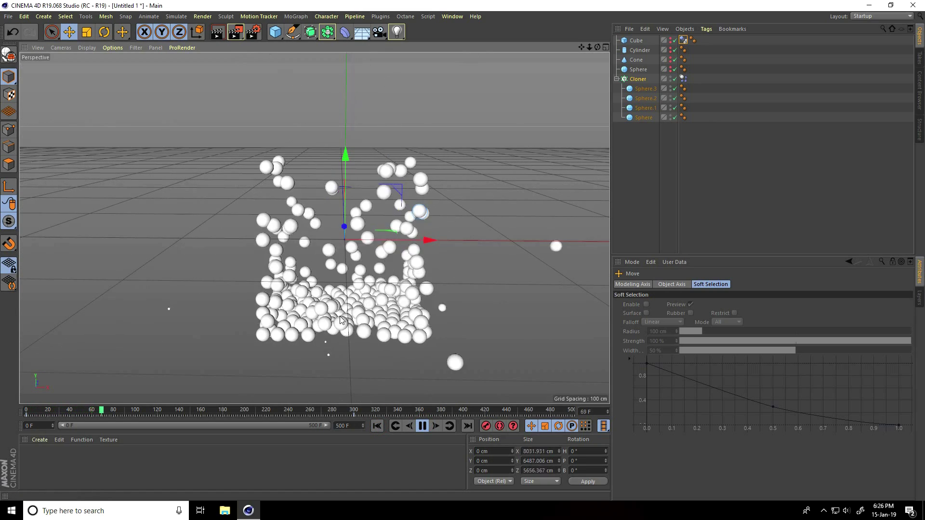
alt+drag(339, 333, 348, 342)
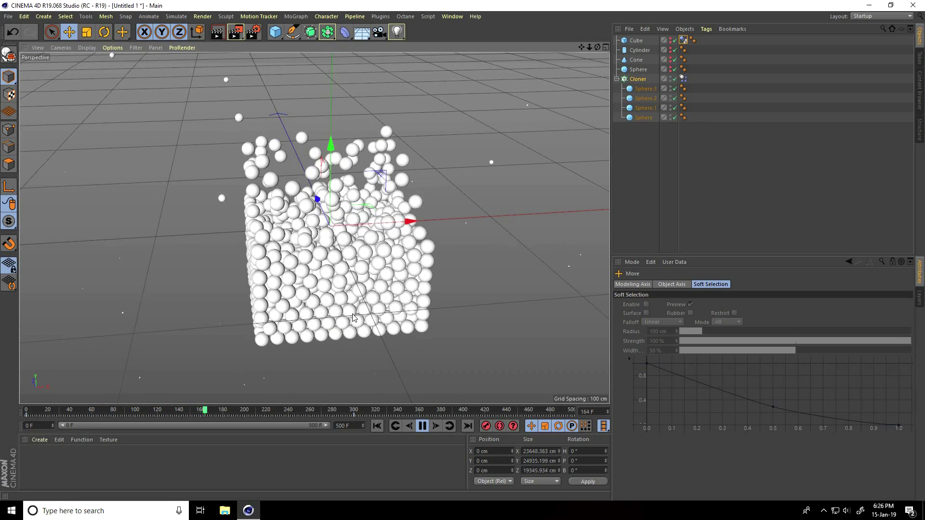
alt+drag(354, 327, 320, 294)
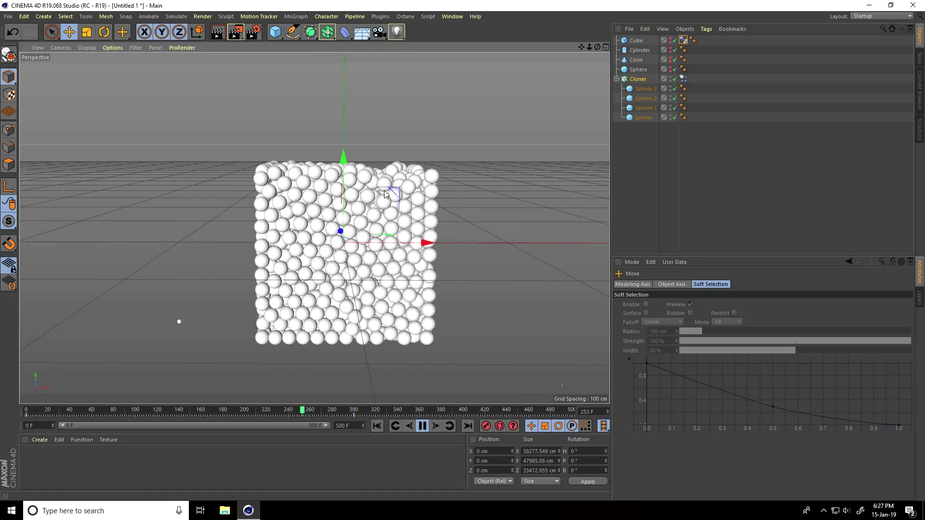
alt+drag(332, 268, 395, 267)
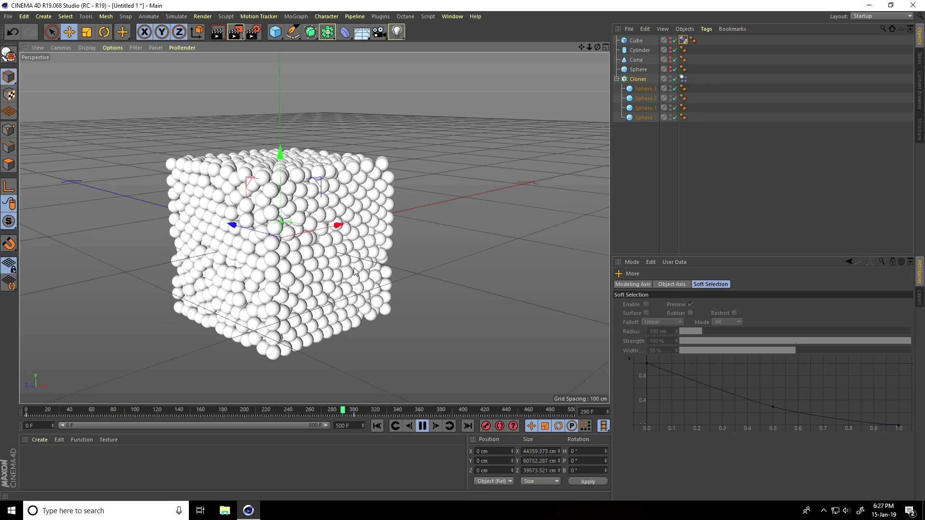
alt+drag(369, 271, 270, 277)
click(422, 426)
alt+drag(321, 309, 308, 319)
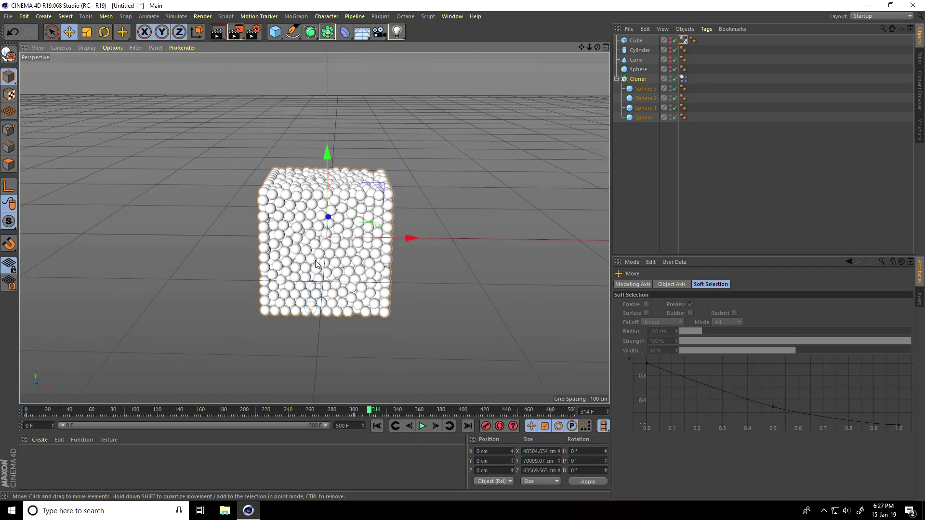
click(298, 16)
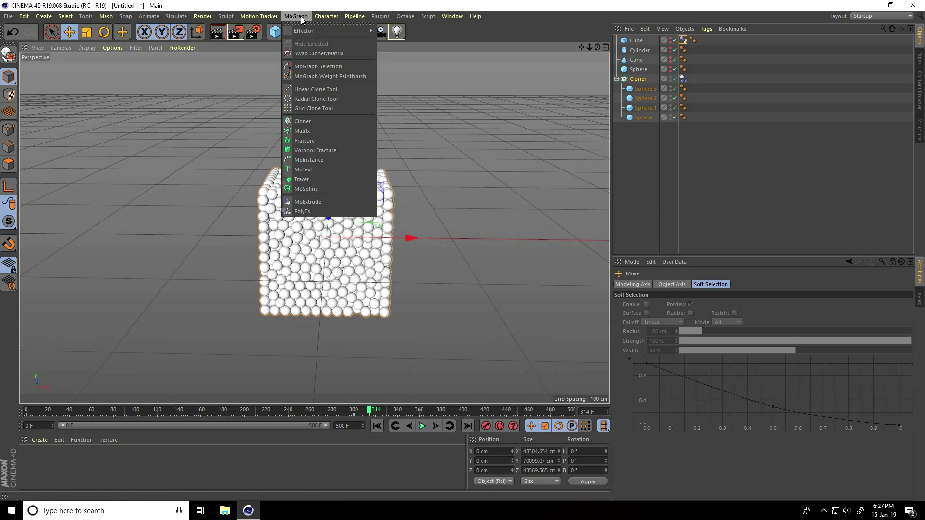
- Add a MoText reading 'CUBE', aligned Middle, in the ObelixPro font
click(319, 168)
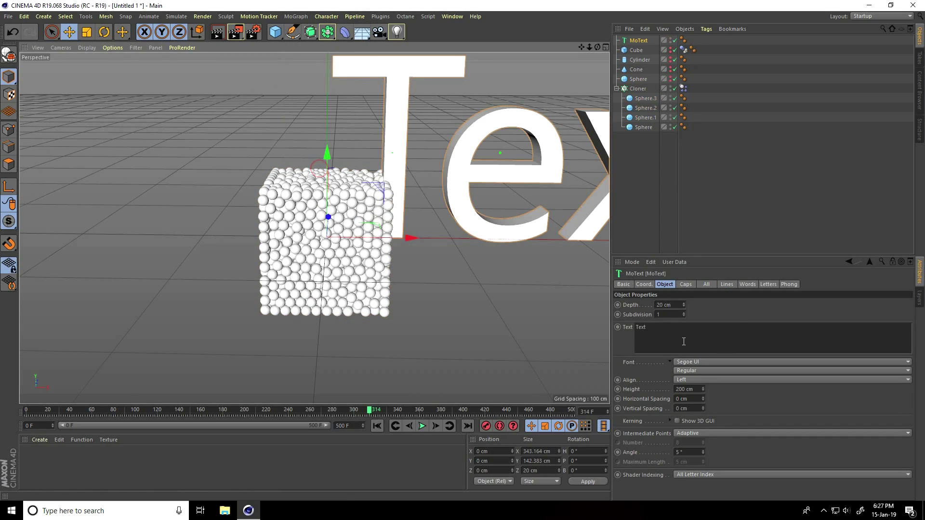
text(CUBE)
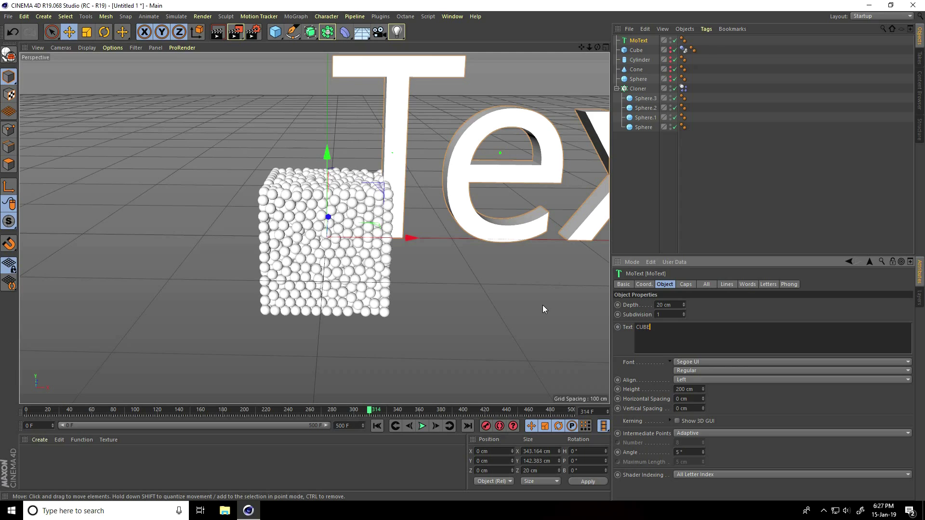
click(683, 376)
click(683, 395)
scroll(394, 328, down, 5)
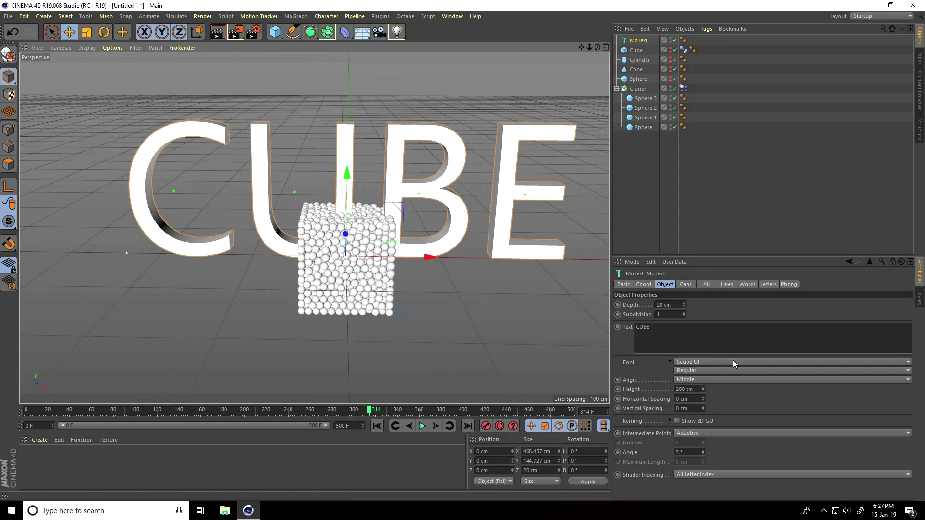
click(695, 361)
scroll(696, 347, up, 3)
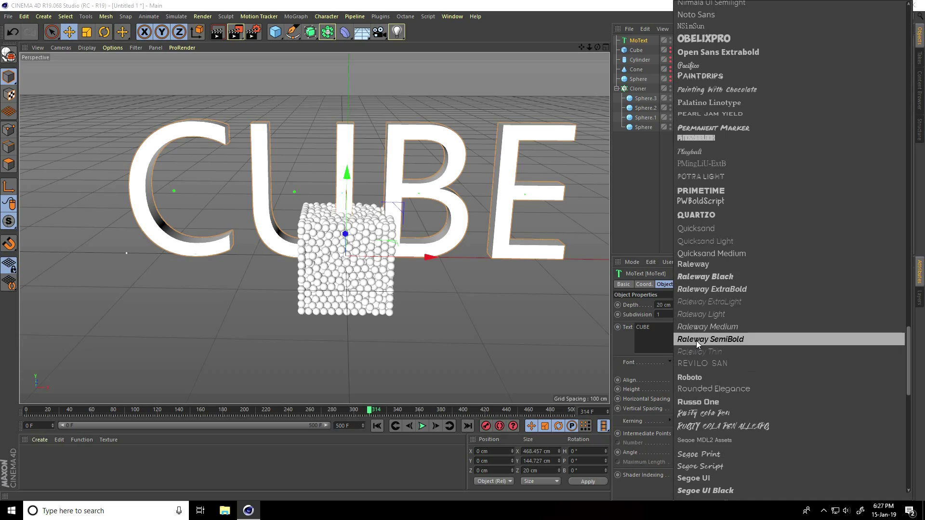
scroll(696, 340, up, 2)
click(695, 102)
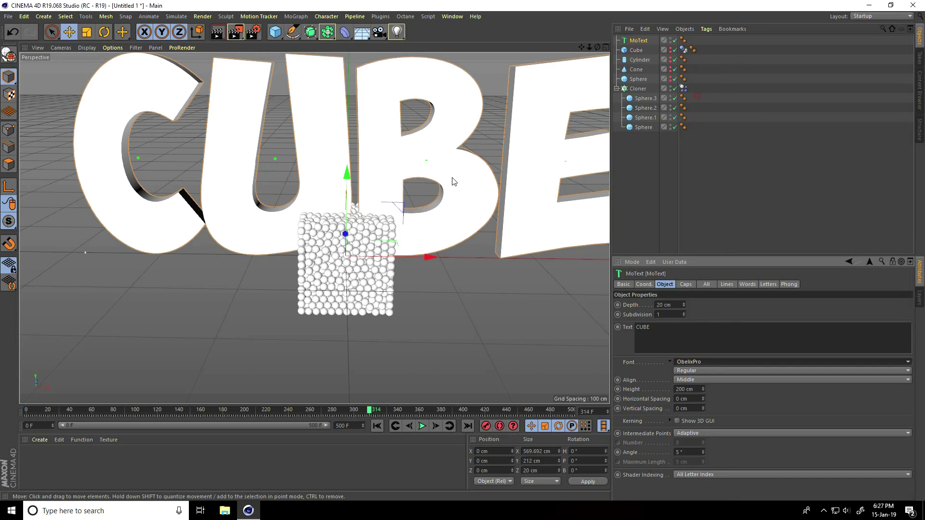
- Scale the CUBE text to about 211 cm wide and raise it above the sphere block
key(t)
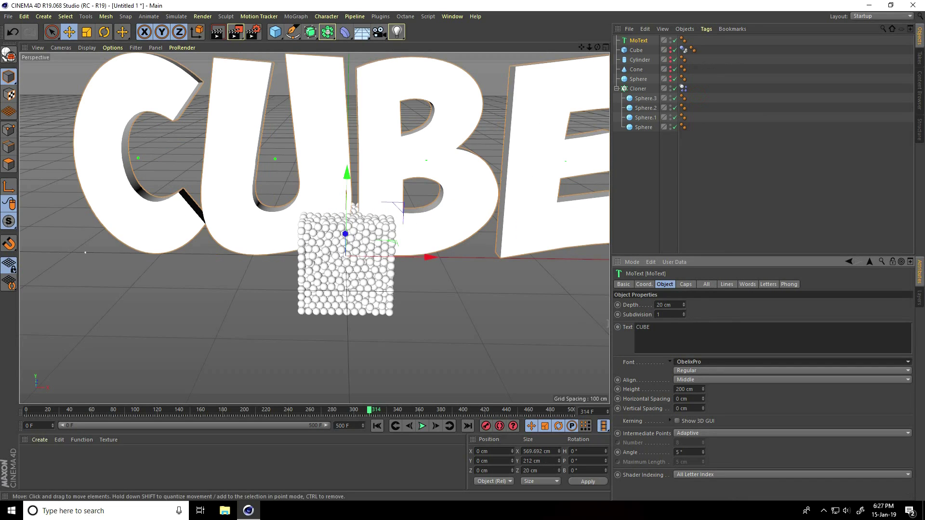
click(90, 32)
drag(154, 82, 96, 57)
click(69, 32)
drag(347, 180, 353, 159)
scroll(348, 96, up, 3)
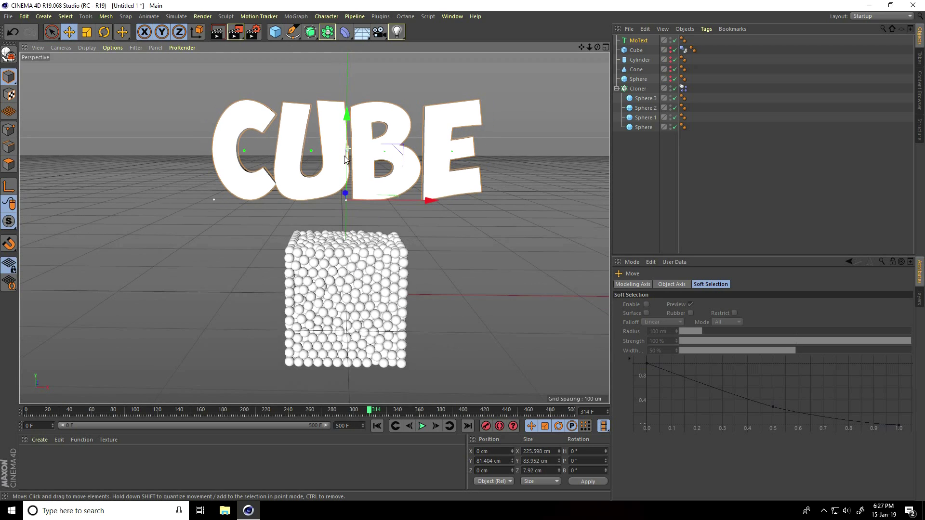
click(87, 32)
drag(411, 114, 404, 125)
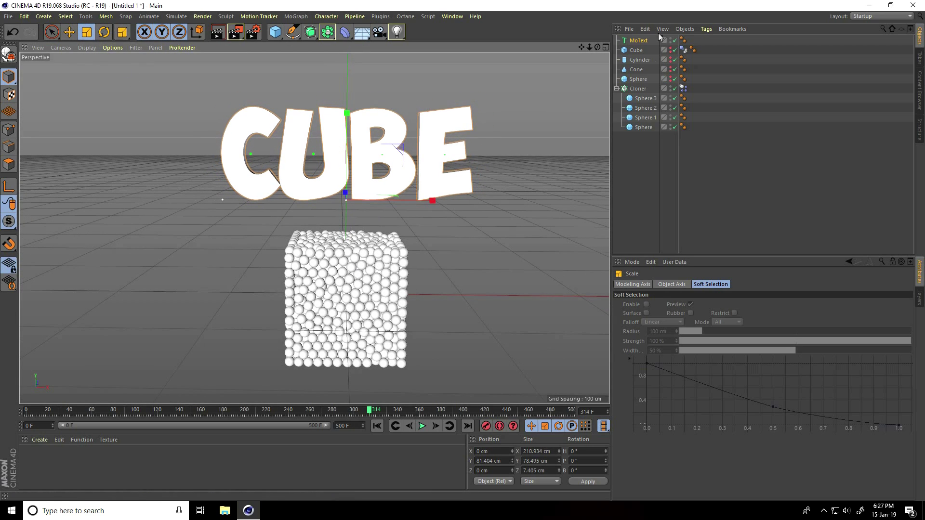
click(637, 41)
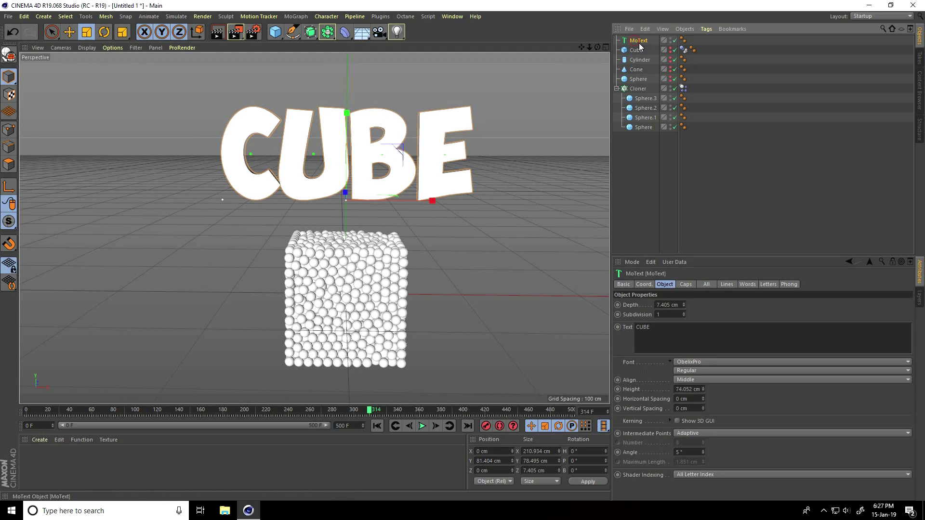
click(296, 17)
- Add a Plain effector with Position off and uniform Scale set to -1
mouse_move(325, 34)
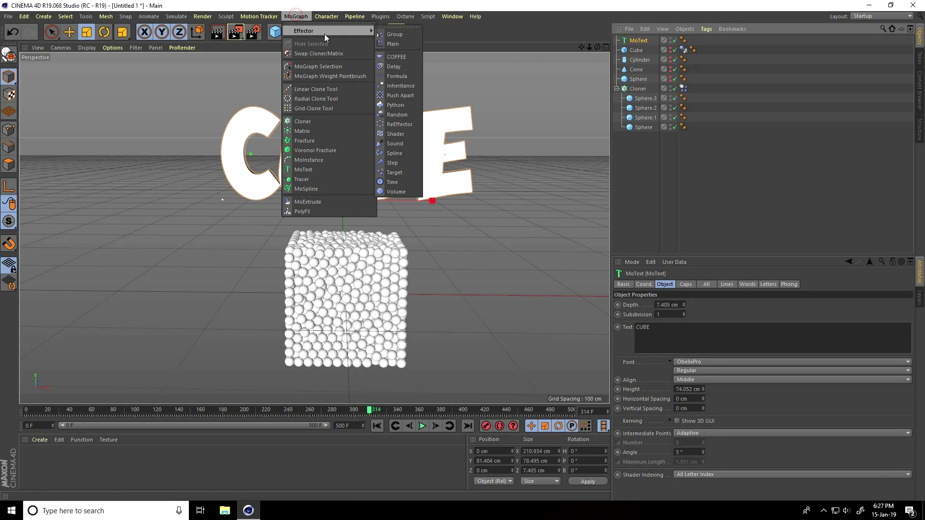
click(397, 43)
click(708, 285)
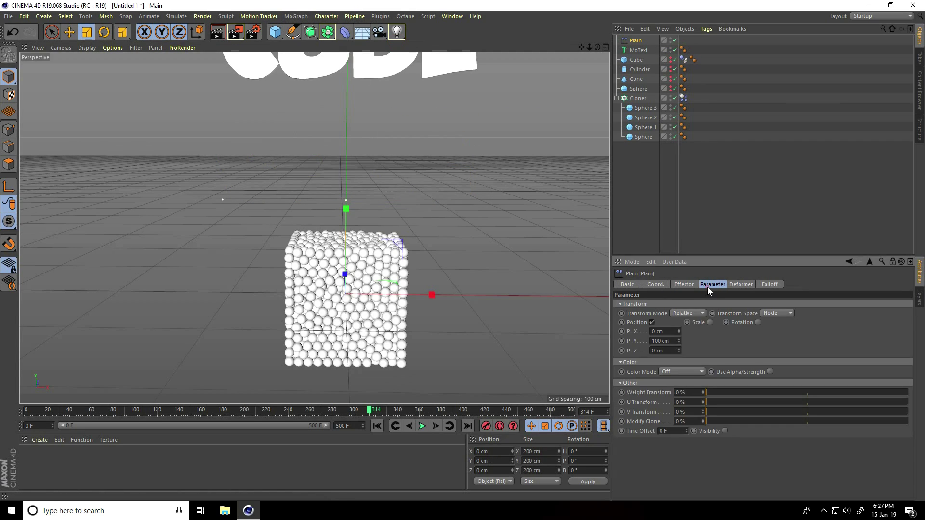
click(652, 322)
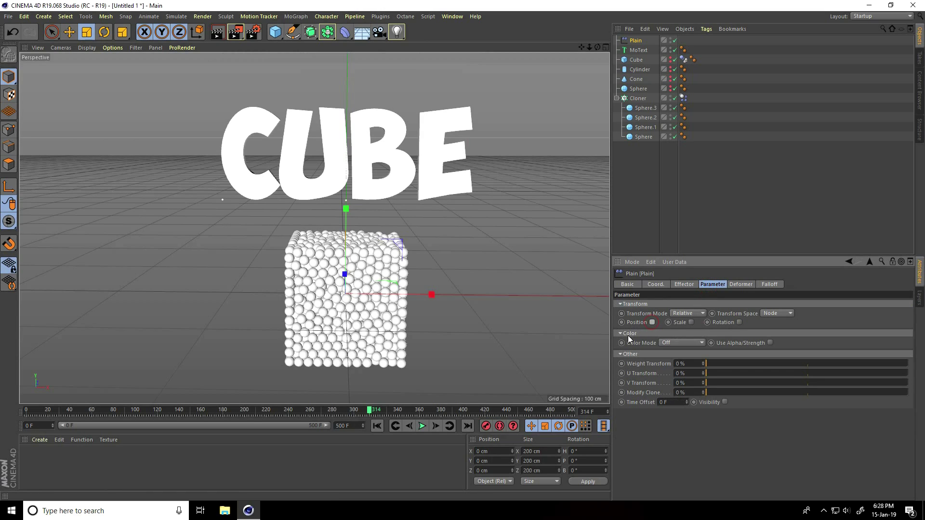
click(691, 322)
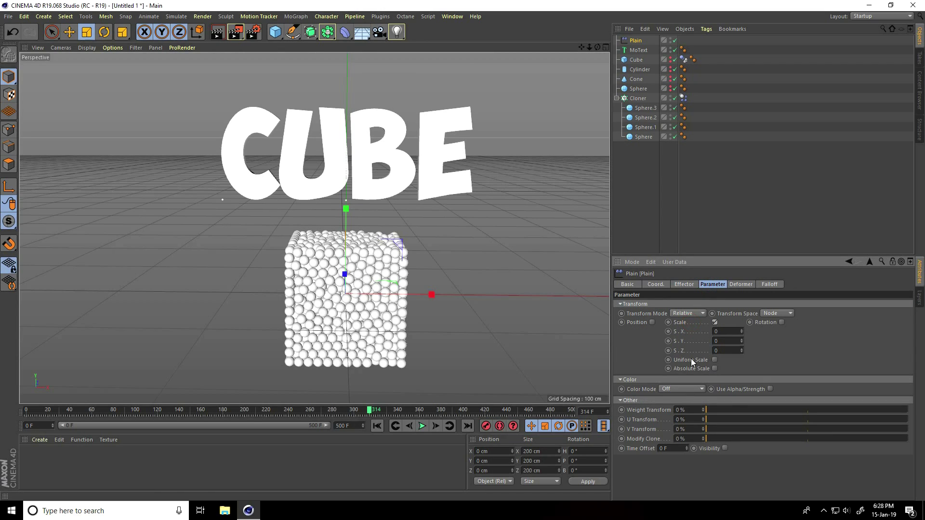
click(715, 360)
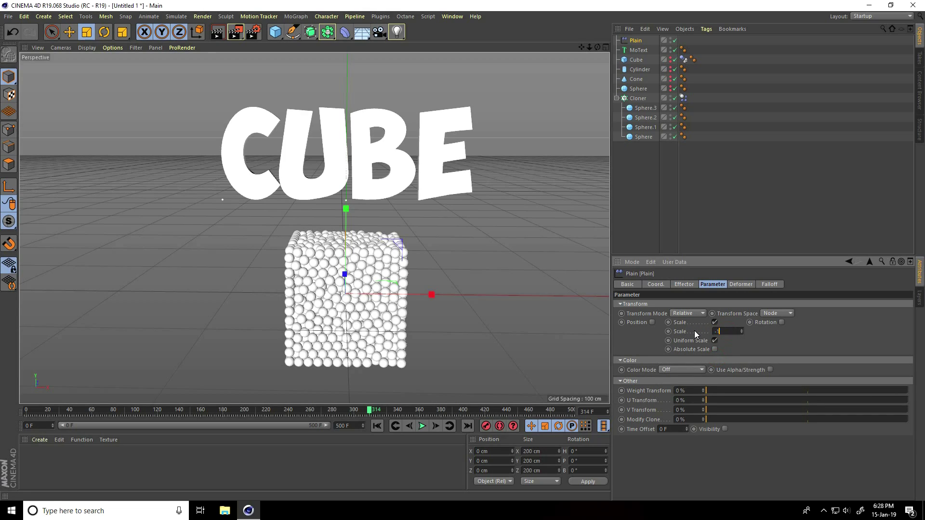
key(Return)
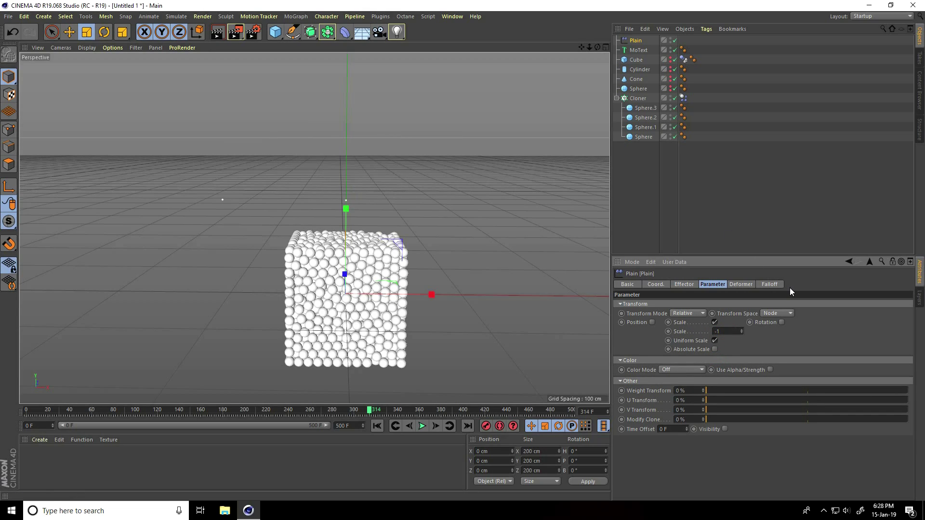
- Give the Plain effector a Linear falloff oriented along -X
click(770, 285)
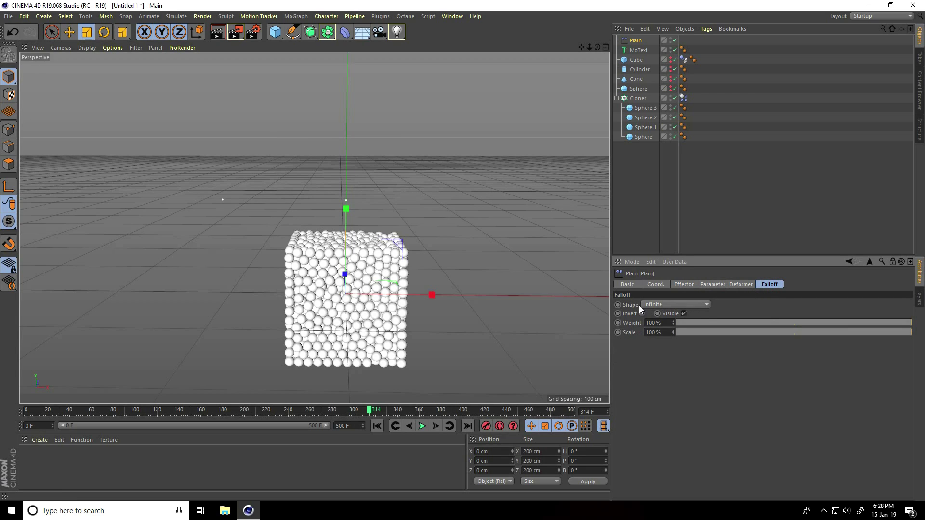
click(657, 305)
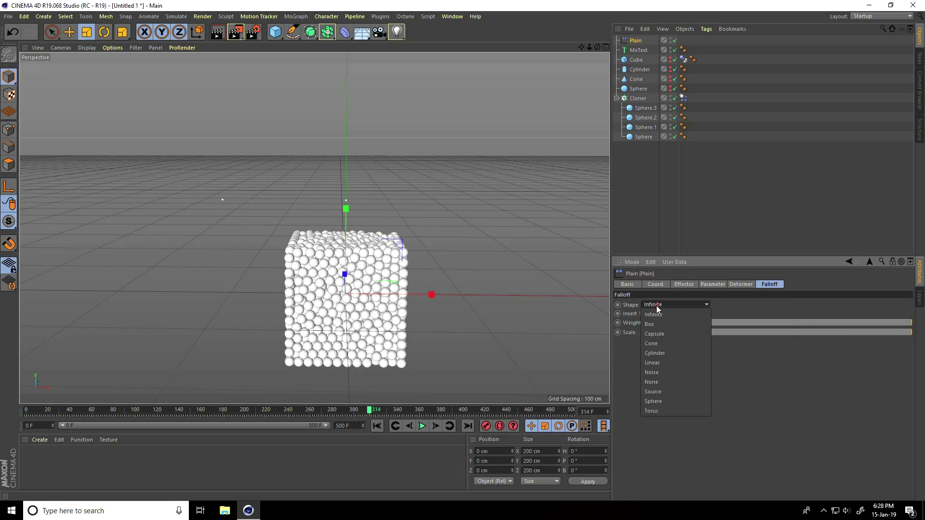
click(666, 364)
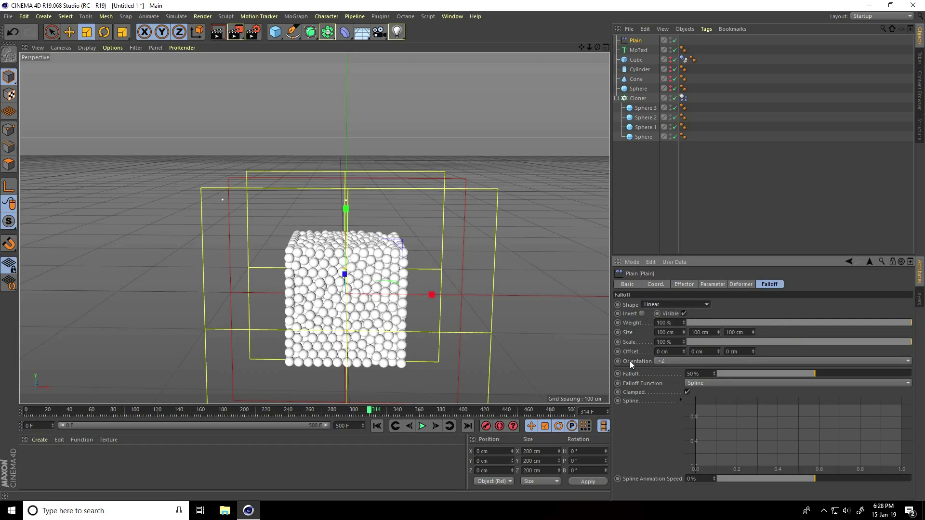
click(669, 360)
click(664, 382)
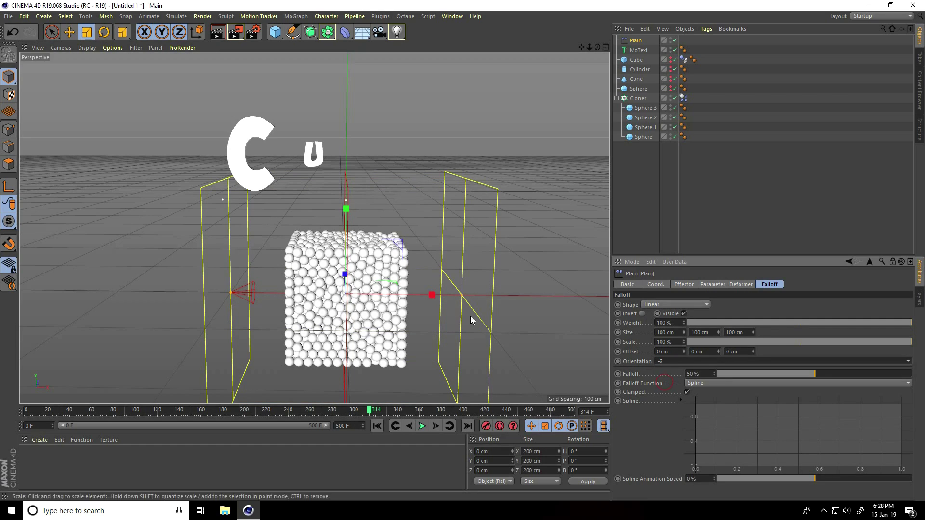
- Keyframe the Plain effector left of the text, then right of it at a later frame
click(70, 32)
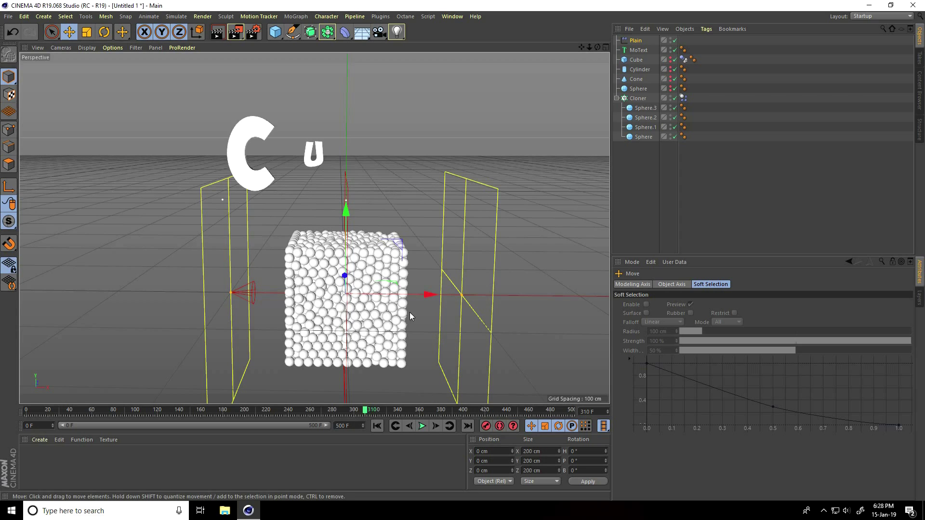
drag(424, 295, 314, 287)
click(486, 426)
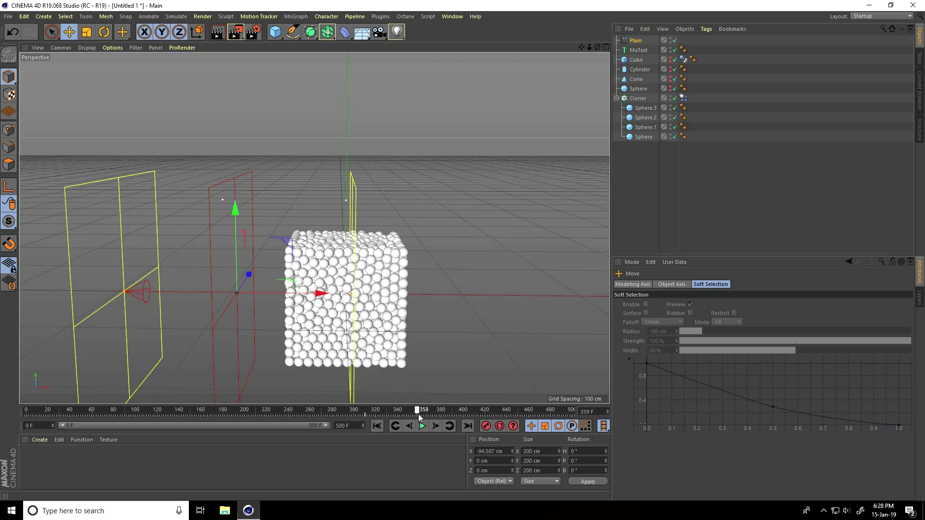
drag(420, 414, 421, 410)
drag(321, 294, 463, 251)
click(486, 426)
- Preview the letter-by-letter reveal from frame 304, then select the CUBE MoText
drag(421, 411, 360, 411)
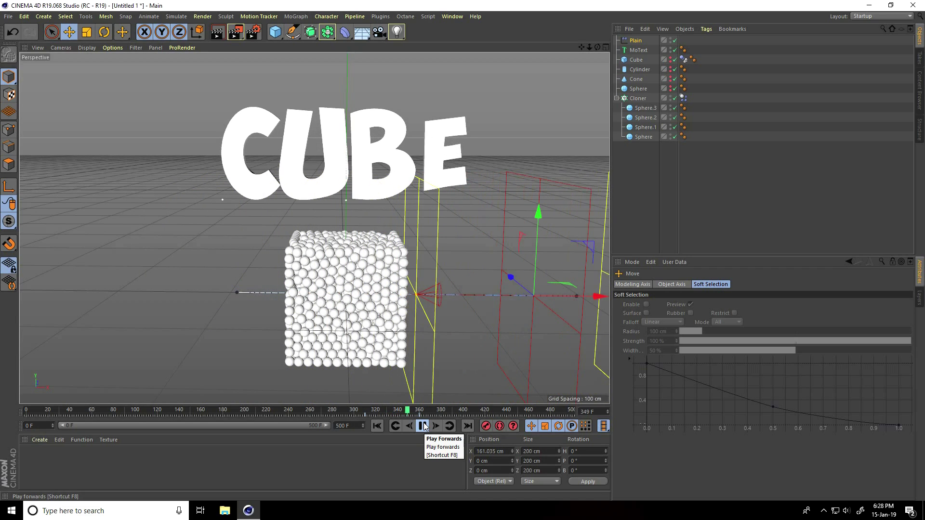
click(424, 427)
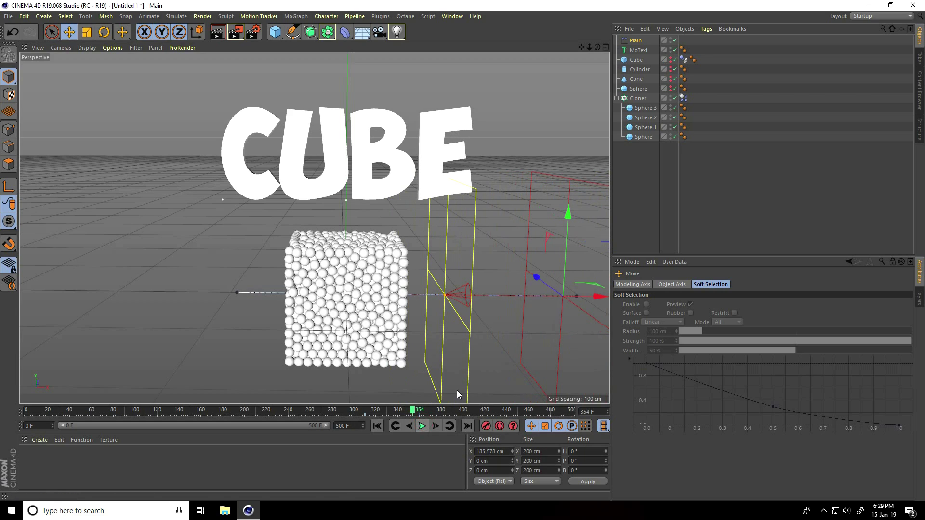
click(638, 50)
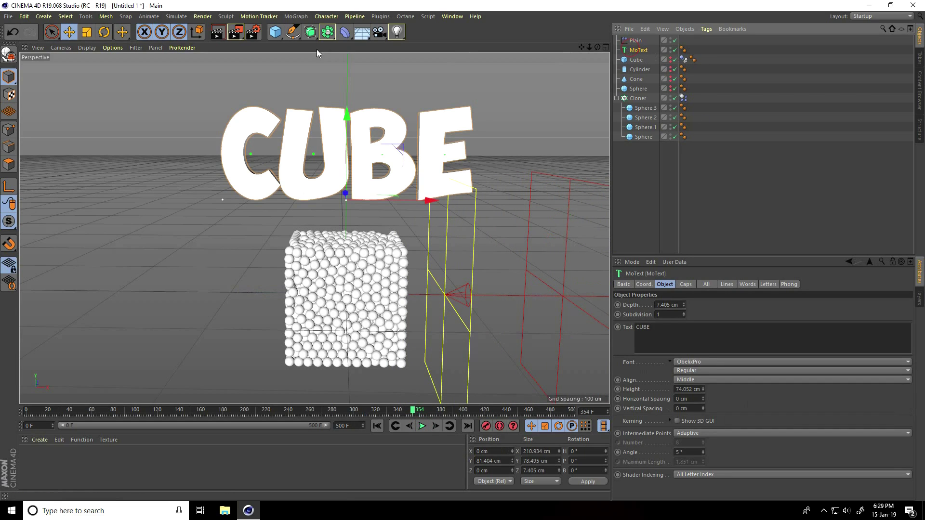
click(296, 17)
- Add a Delay effector set to Spring mode with 70% strength
mouse_move(345, 32)
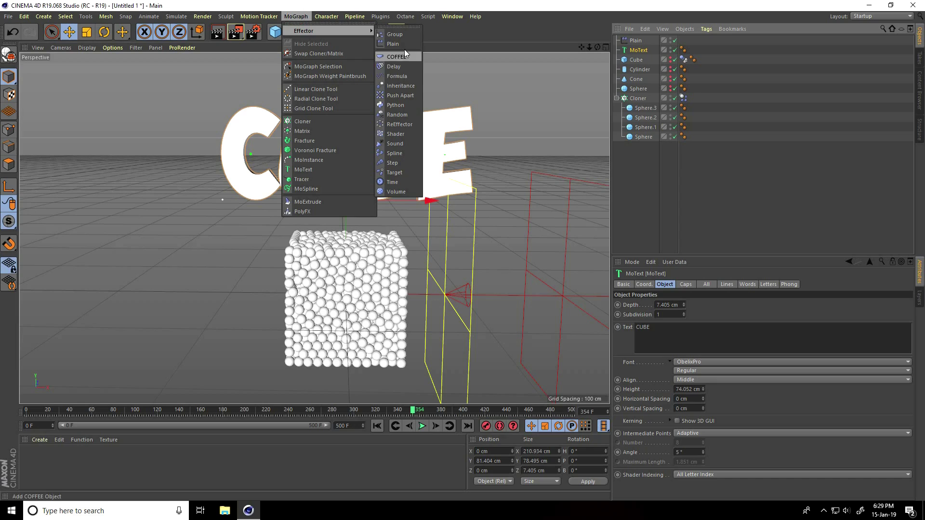
click(397, 68)
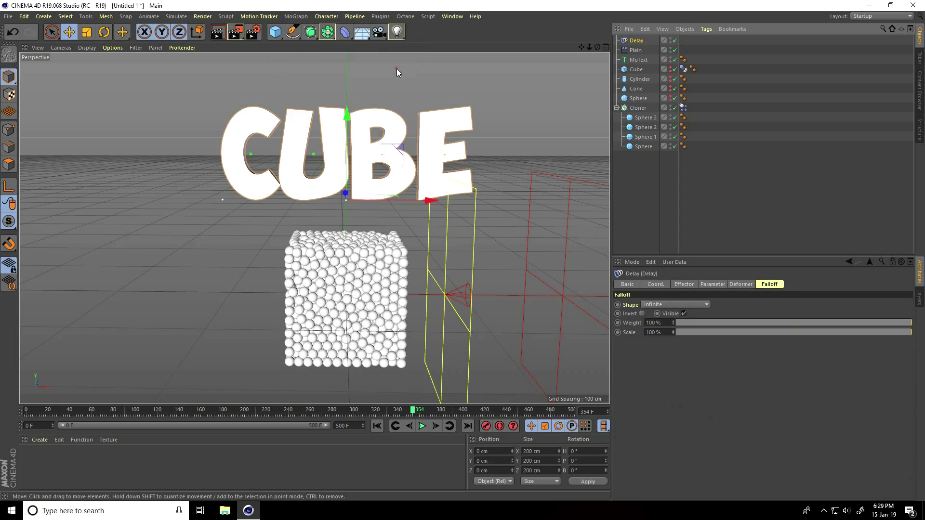
click(683, 284)
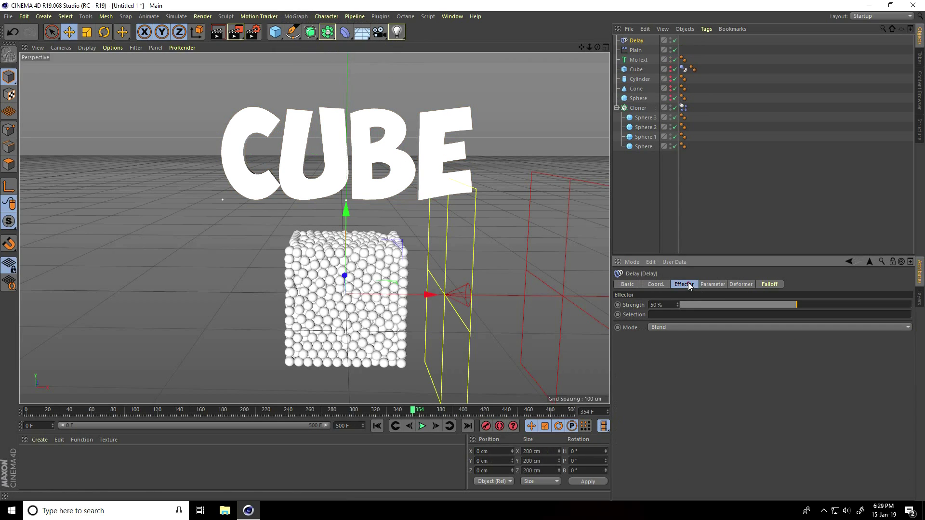
click(655, 328)
click(658, 355)
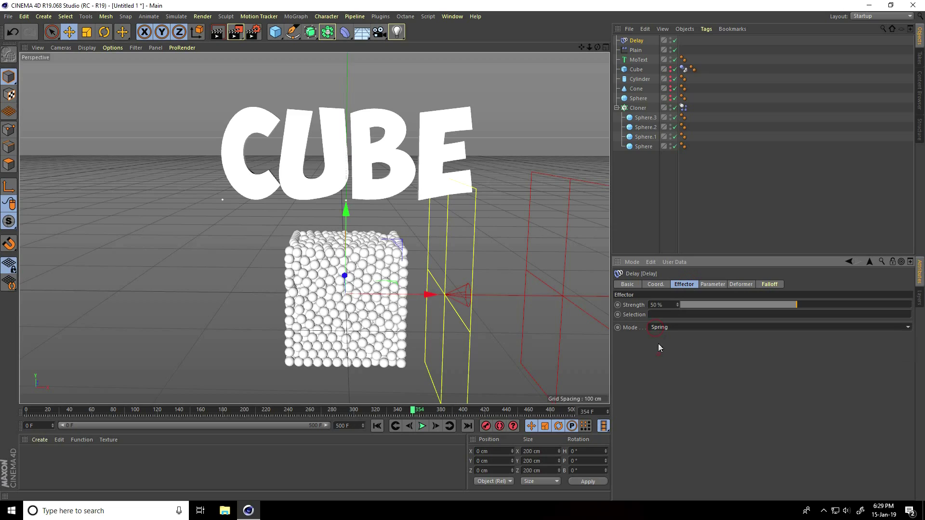
click(669, 304)
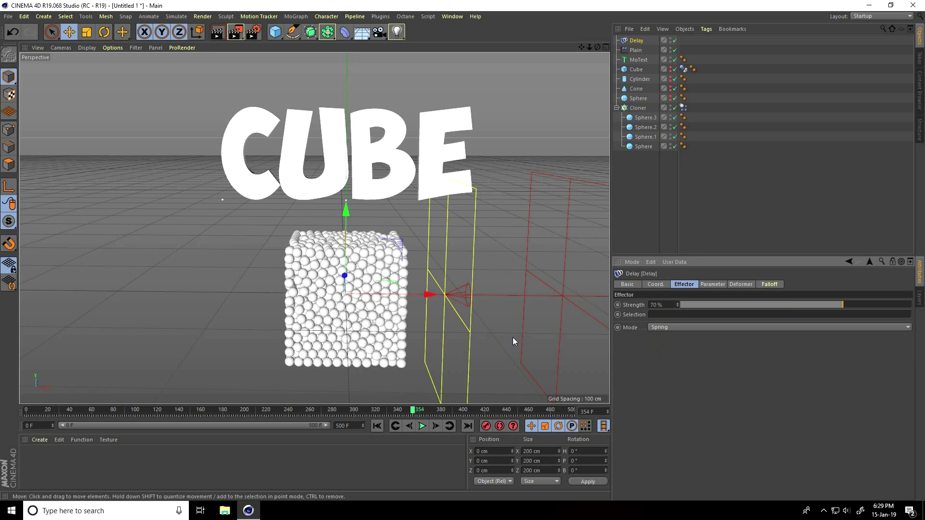
- Play from frame 283 to preview the springy reveal, then recentre the view
click(335, 412)
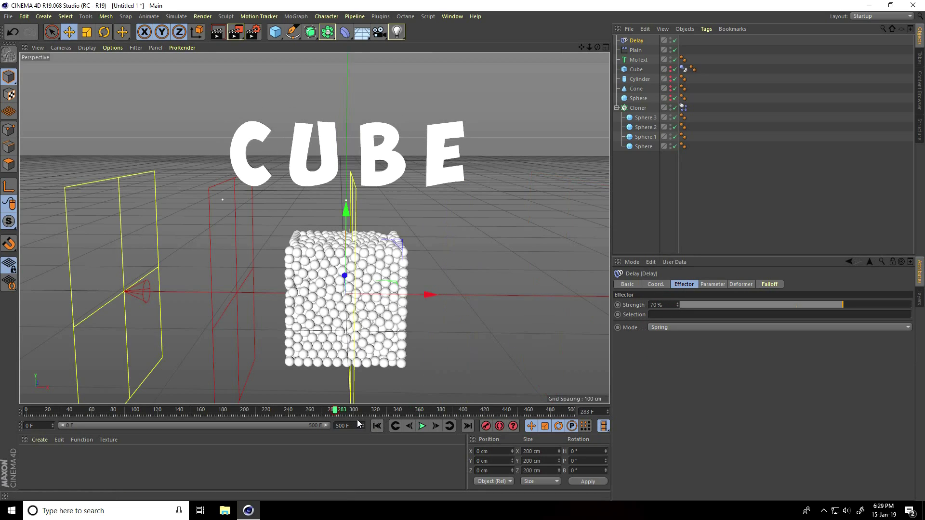
click(420, 428)
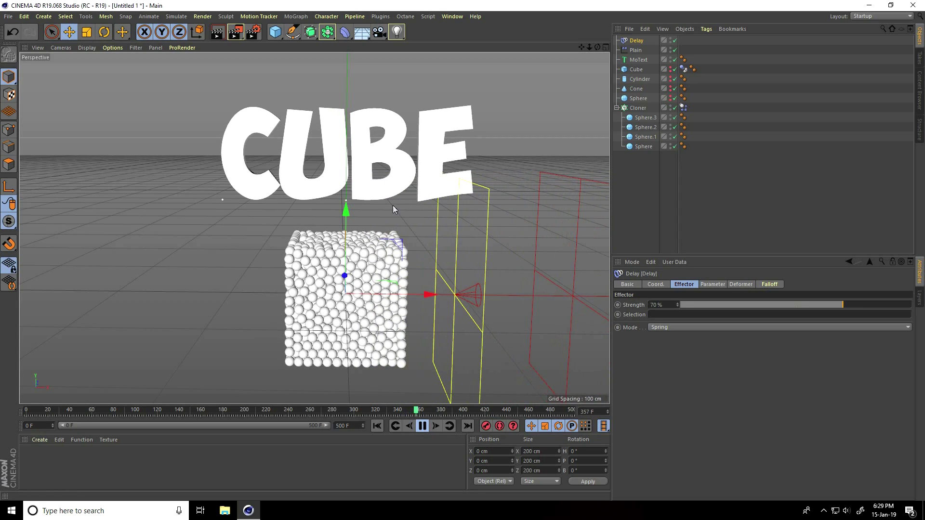
click(421, 429)
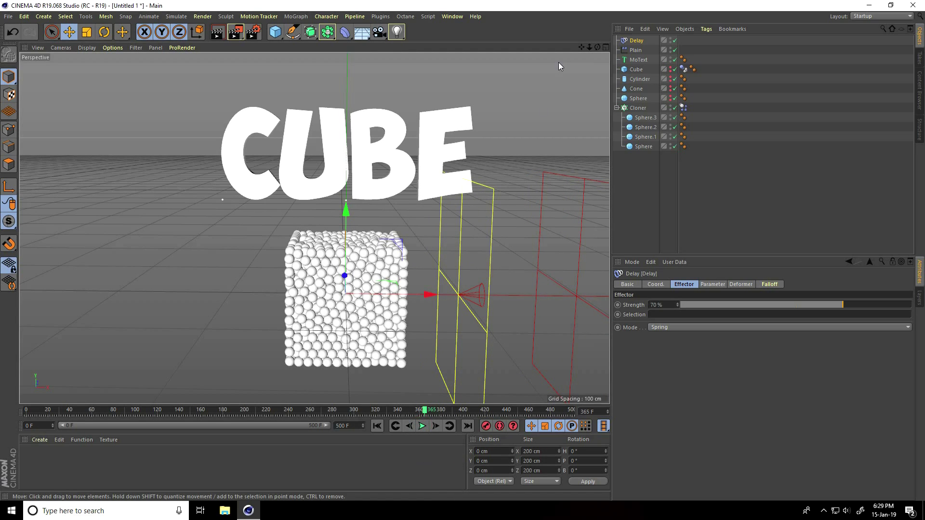
mouse_move(582, 47)
mouse_down()
mouse_move(462, 250)
mouse_move(583, 49)
mouse_up()
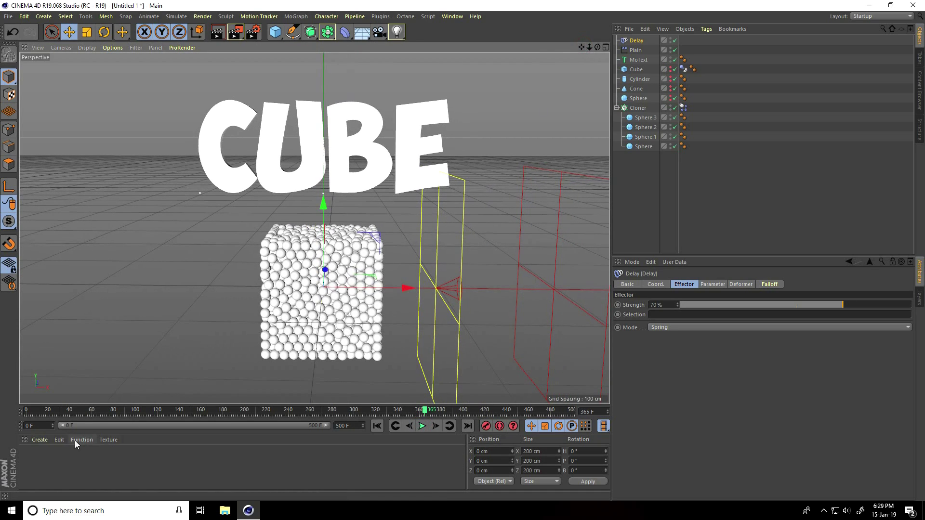
click(37, 440)
- Load the MercyMat materials from the Desktop's studio lights & Materials folder
click(58, 385)
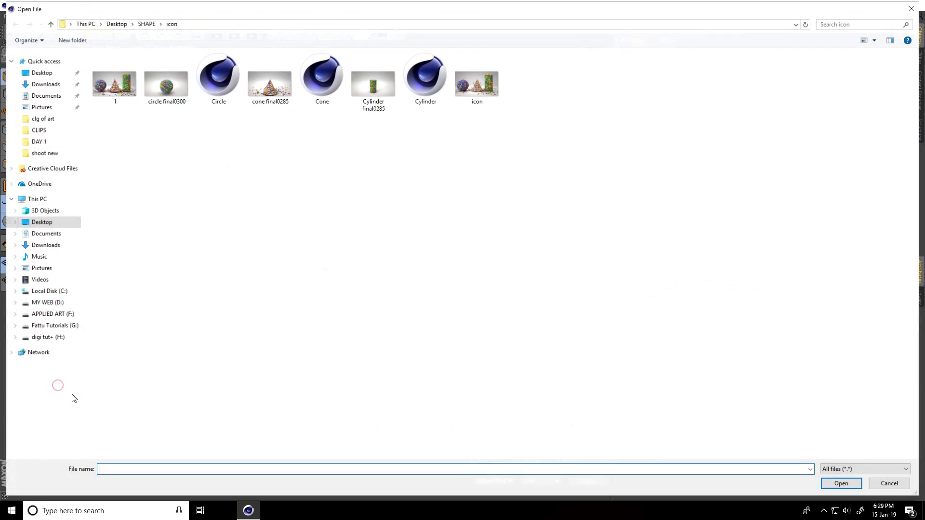
click(50, 75)
double_click(116, 76)
double_click(119, 76)
double_click(120, 69)
click(120, 78)
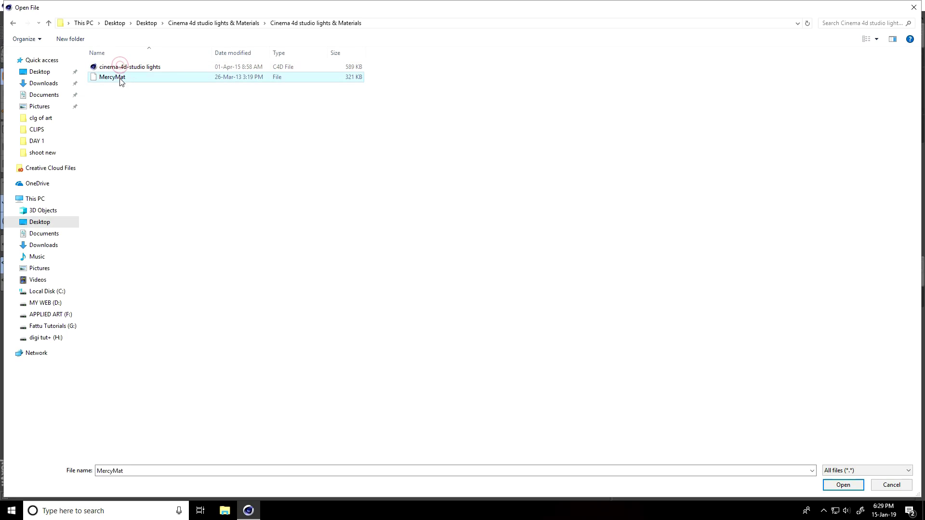
click(843, 485)
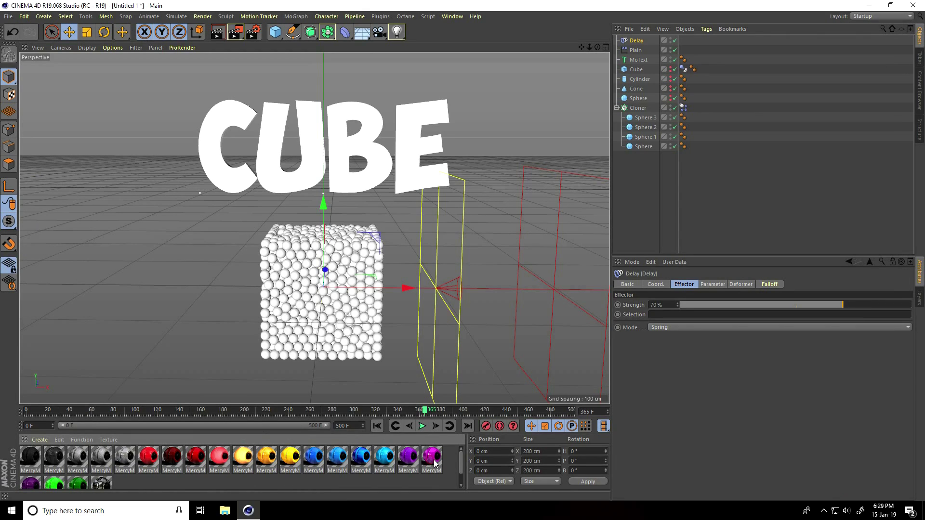
- Apply magenta, cyan and green materials to the spheres and red to the CUBE MoText
drag(649, 148, 649, 148)
drag(384, 457, 645, 128)
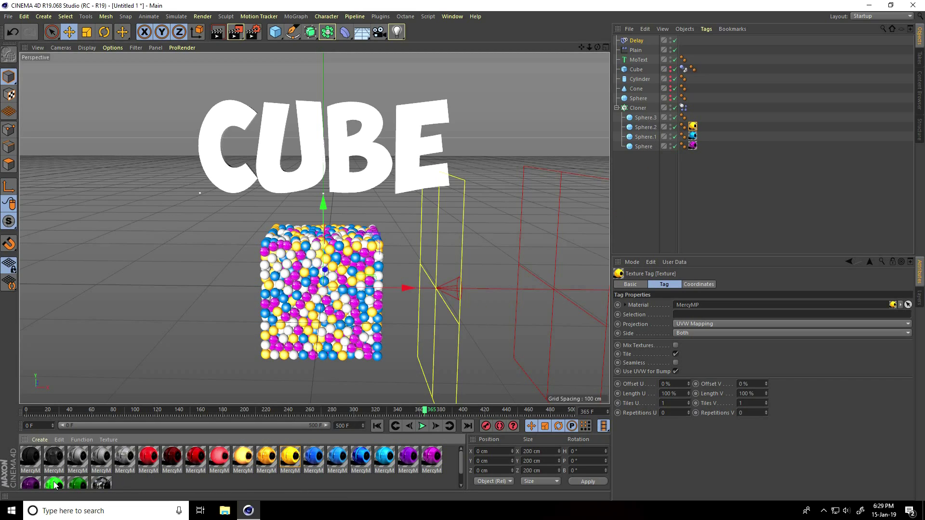
drag(648, 119, 648, 118)
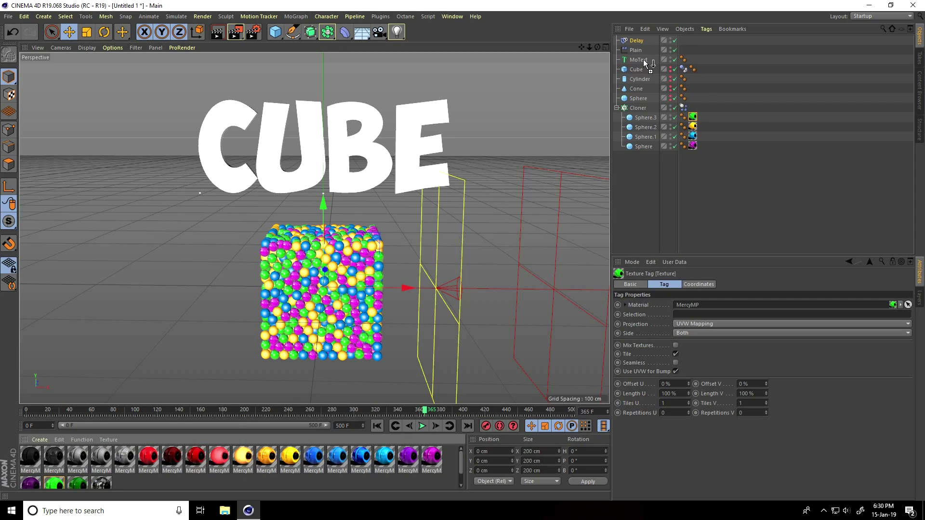
drag(643, 59, 644, 59)
- Merge the studio lights scene file into the current scene
click(8, 16)
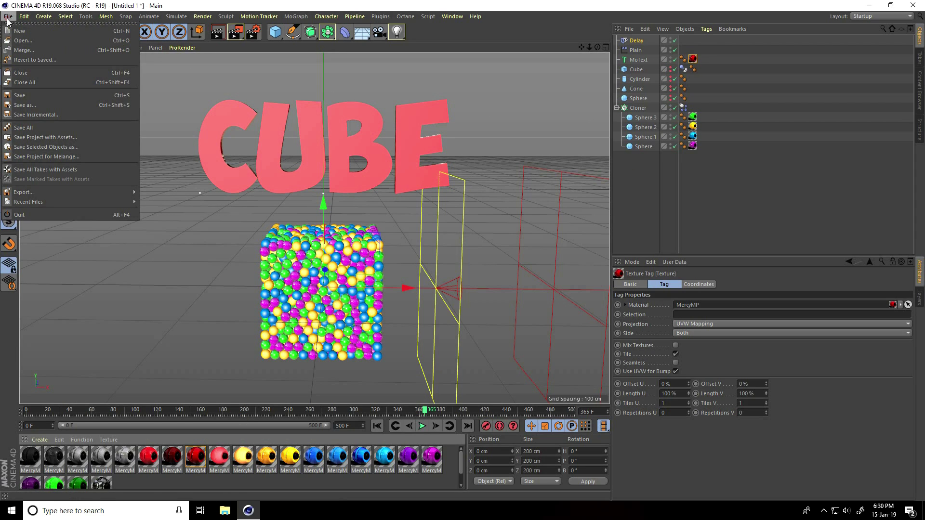
click(30, 50)
click(117, 66)
click(847, 485)
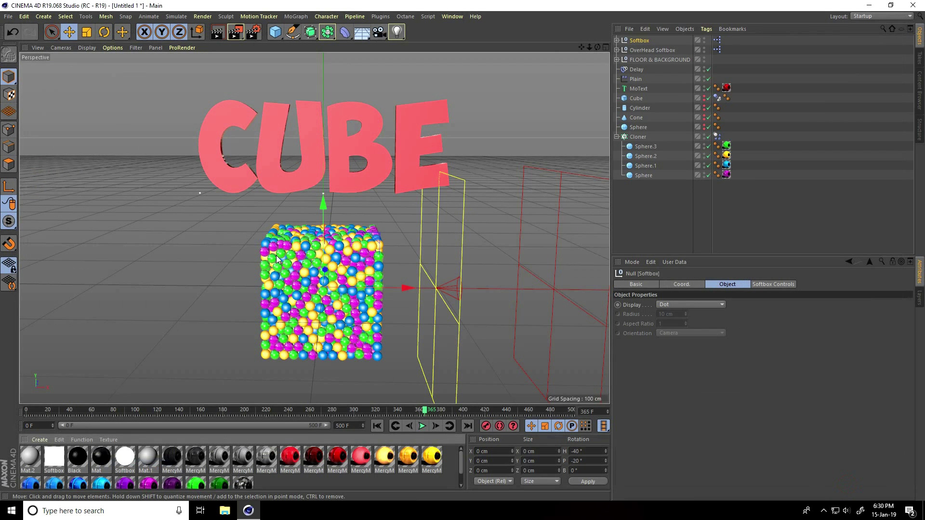
- Move the FLOOR & BACKGROUND group down to Y -60.487 cm
click(659, 60)
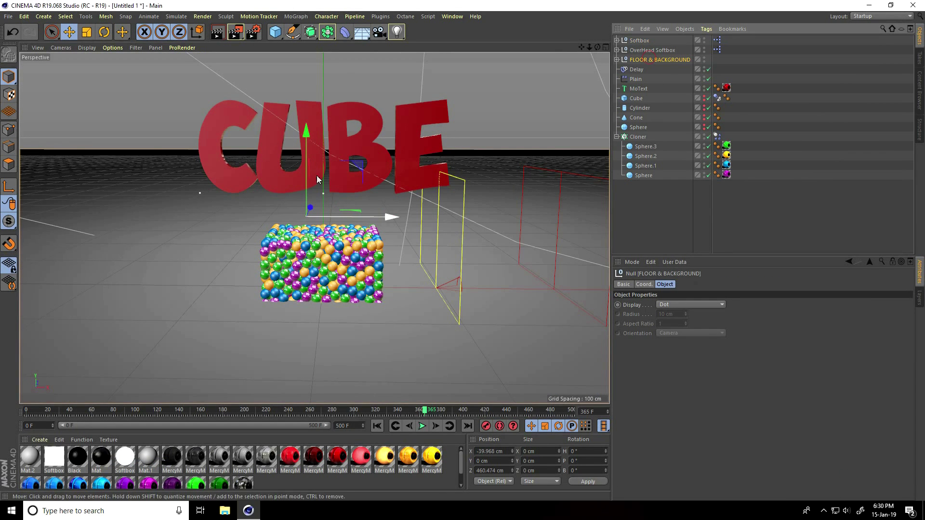
drag(308, 131, 308, 167)
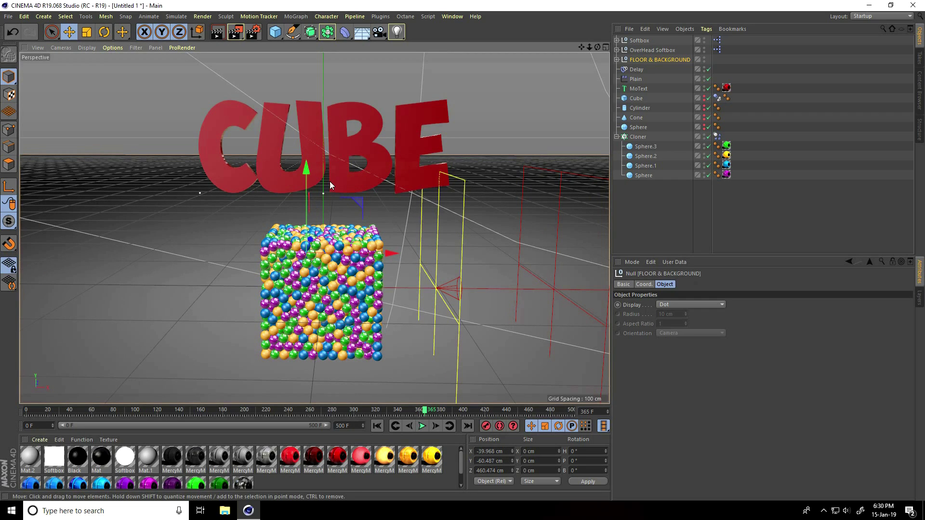
scroll(306, 293, down, 2)
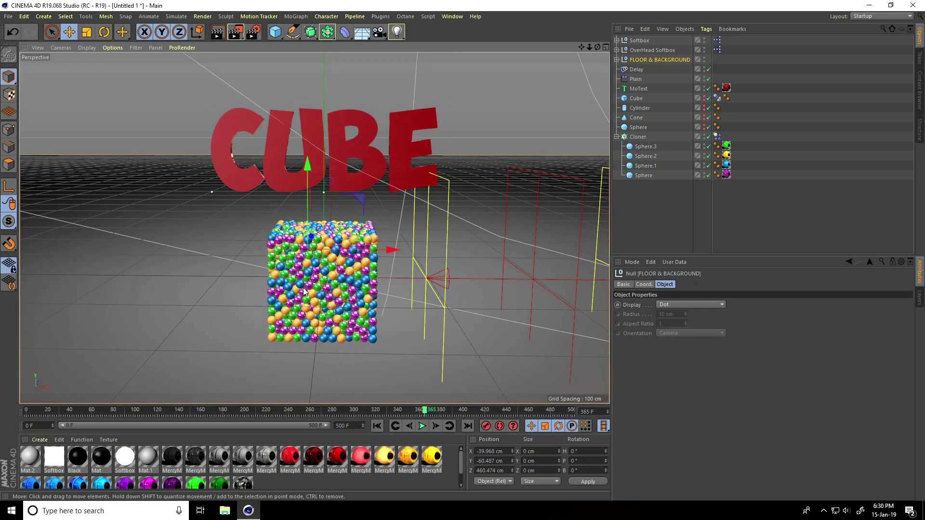
- Add a collider Dynamics Body tag to the Floor and rewind to frame 0
click(617, 60)
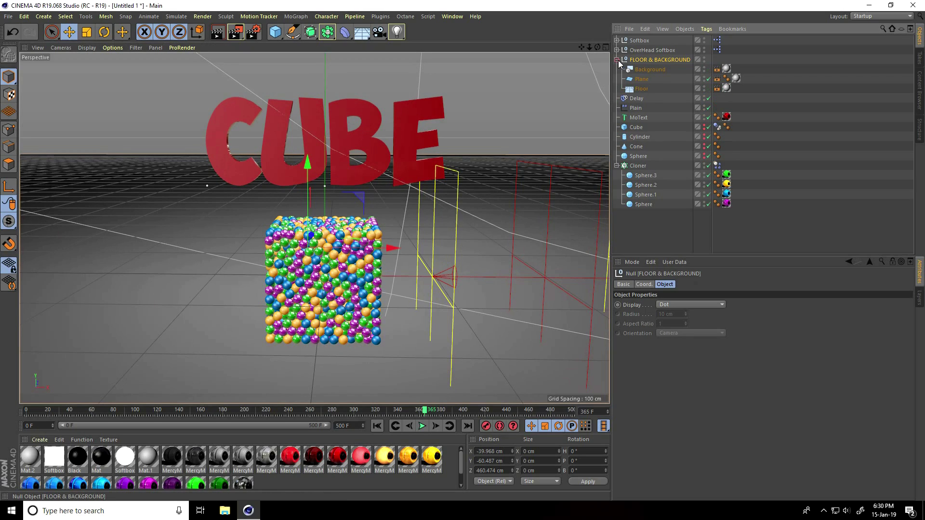
click(639, 92)
right_click(641, 90)
mouse_move(681, 180)
click(803, 198)
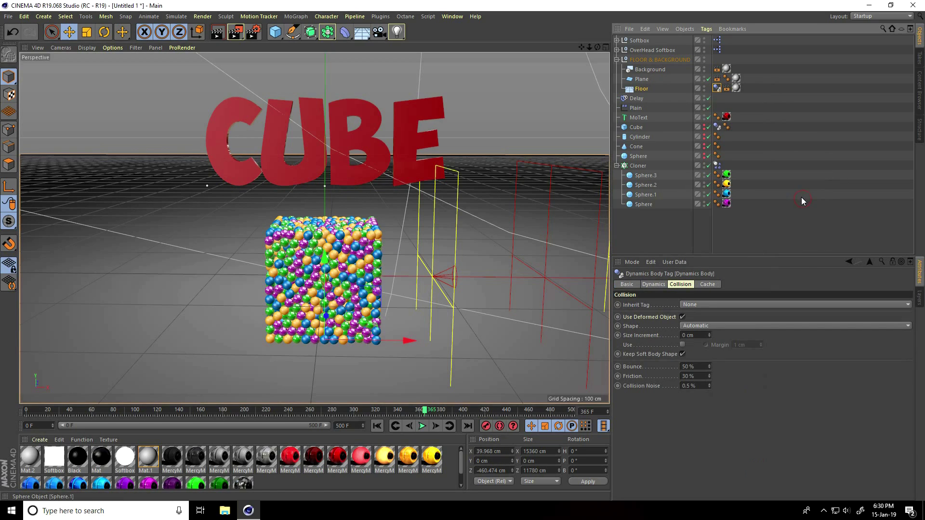
click(377, 427)
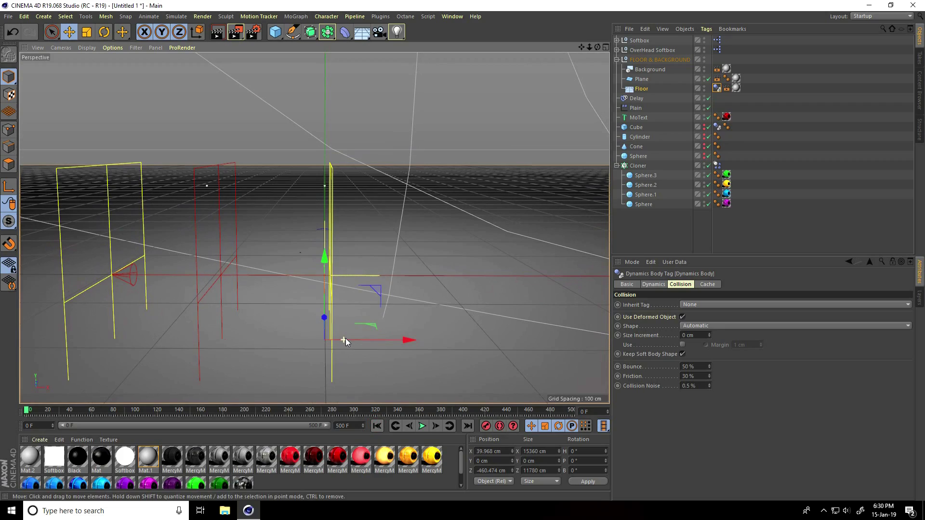
- After a test playback, move the dynamics tag to Cone and point the Cloner at Cone
click(423, 427)
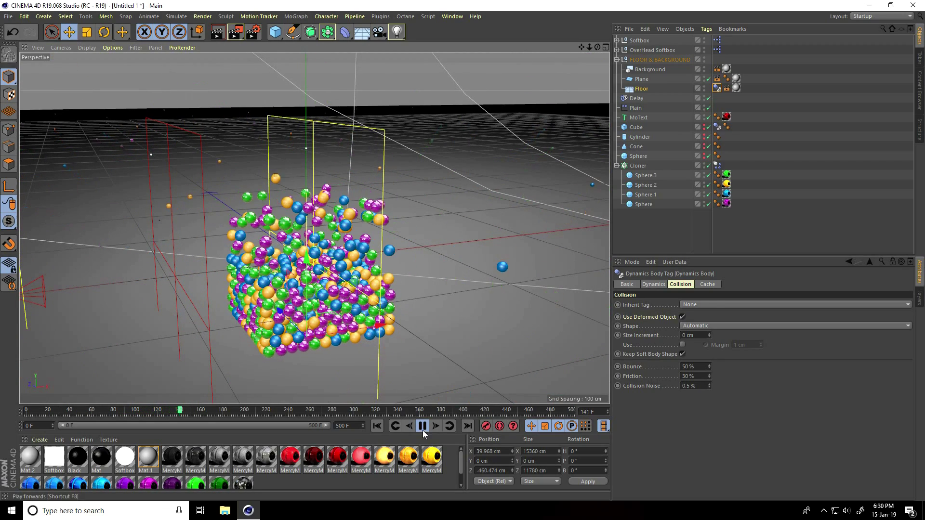
click(376, 426)
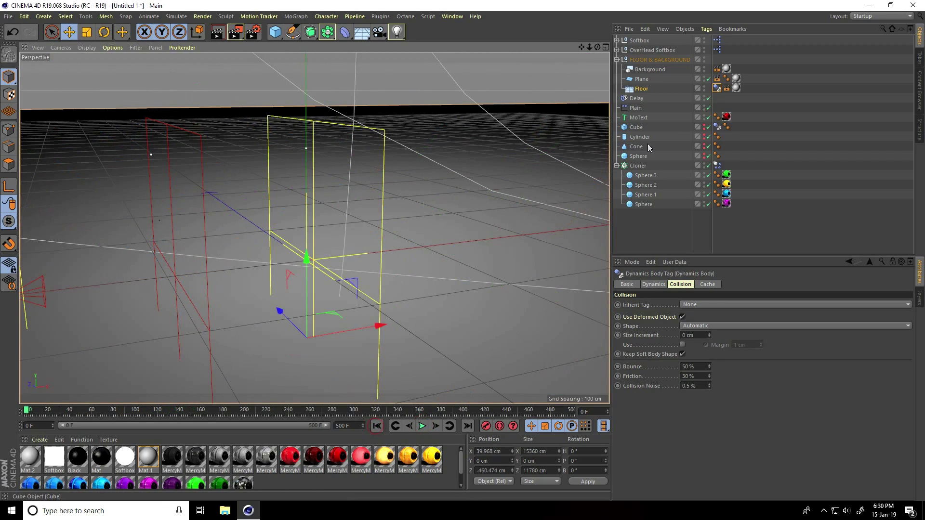
drag(718, 127, 639, 146)
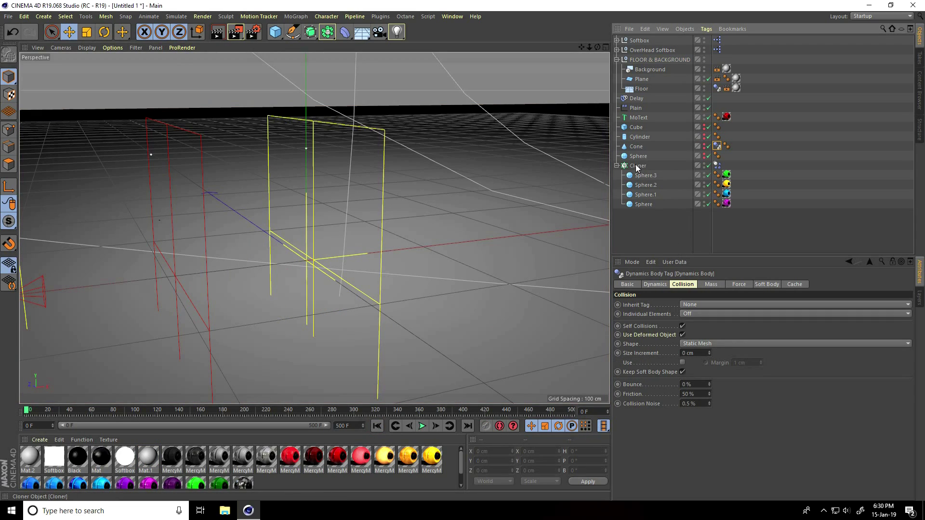
click(638, 166)
click(908, 348)
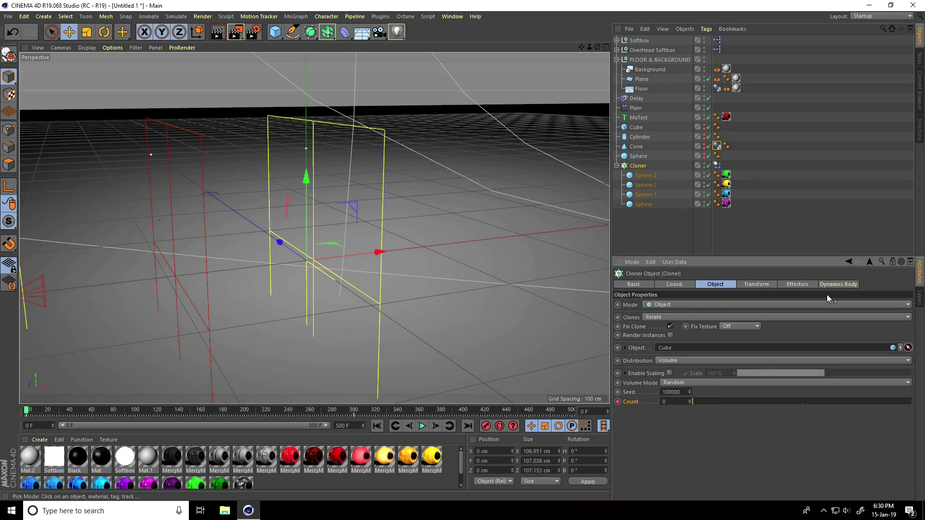
click(637, 147)
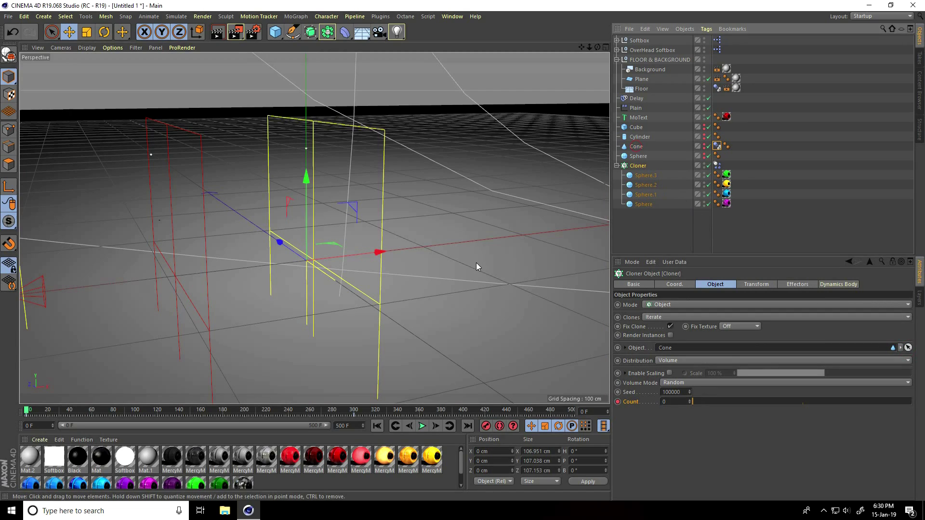
- Play the simulation and watch the spheres pile into a cone from a lower angle
click(422, 426)
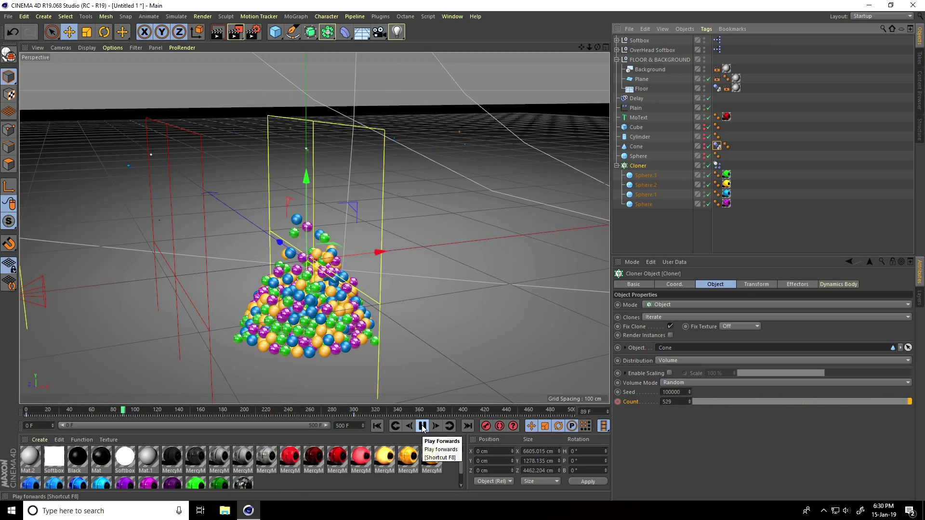
alt+drag(295, 356, 298, 339)
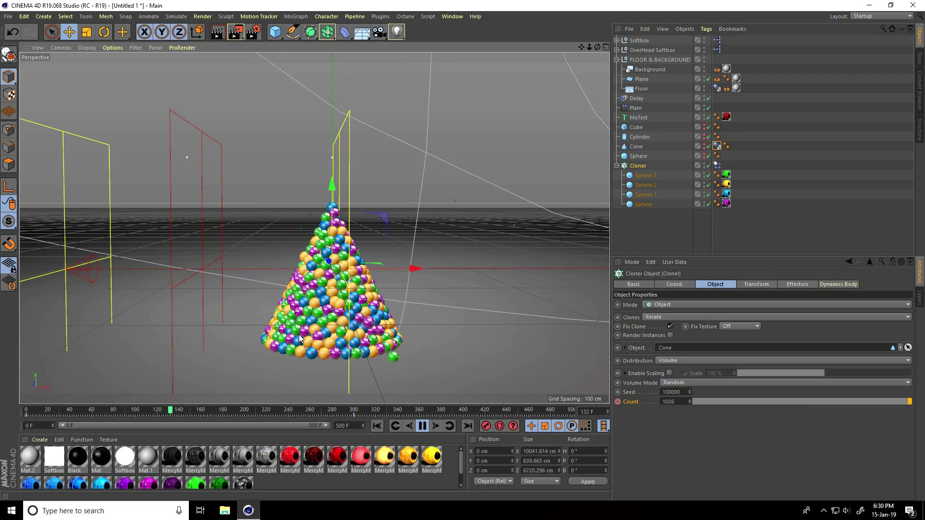
click(422, 426)
- Set the render output to the HDTV 1080 29.97 preset with All Frames
click(253, 32)
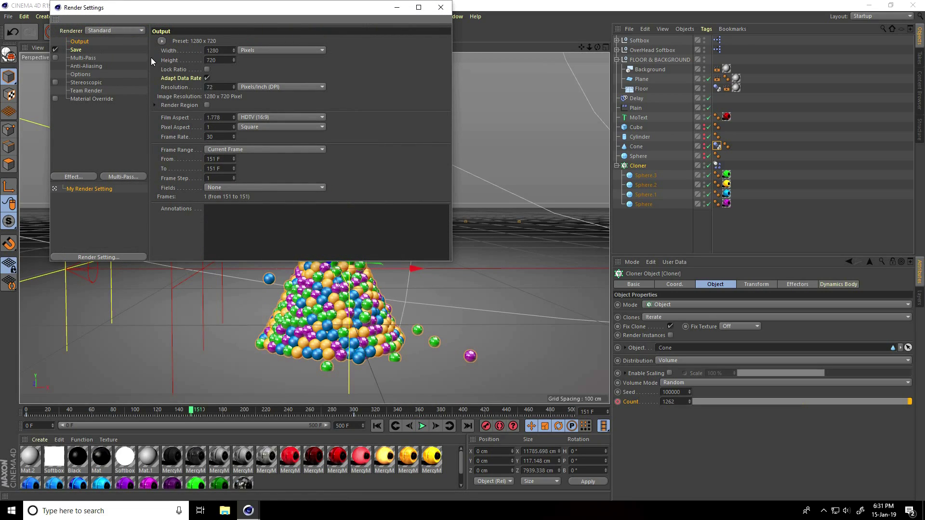
click(162, 41)
mouse_move(178, 65)
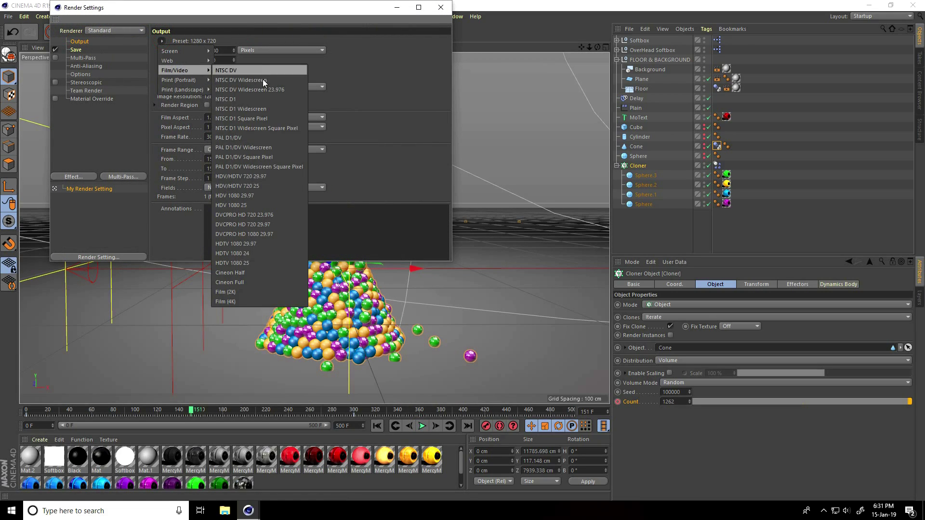
click(256, 244)
drag(230, 149, 224, 179)
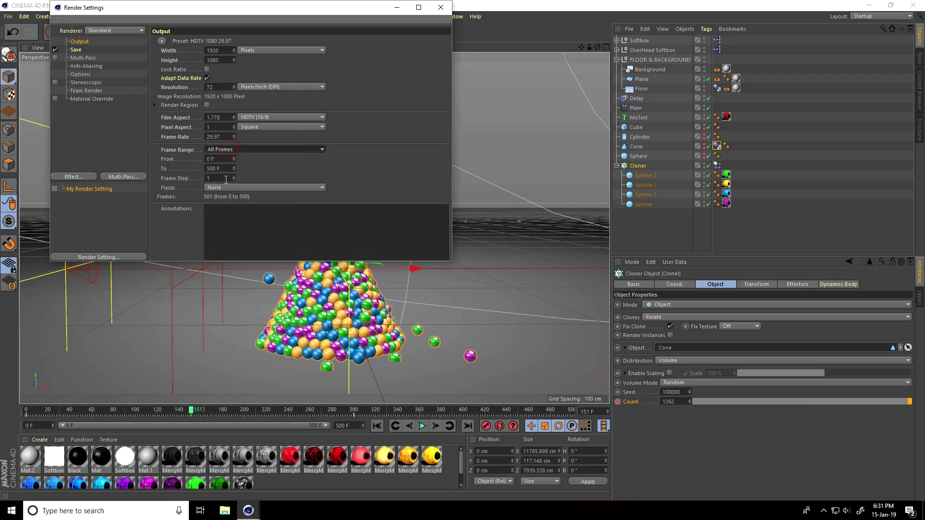
- Add Ambient Occlusion and Global Illumination effects and set the save format to JPG
click(75, 177)
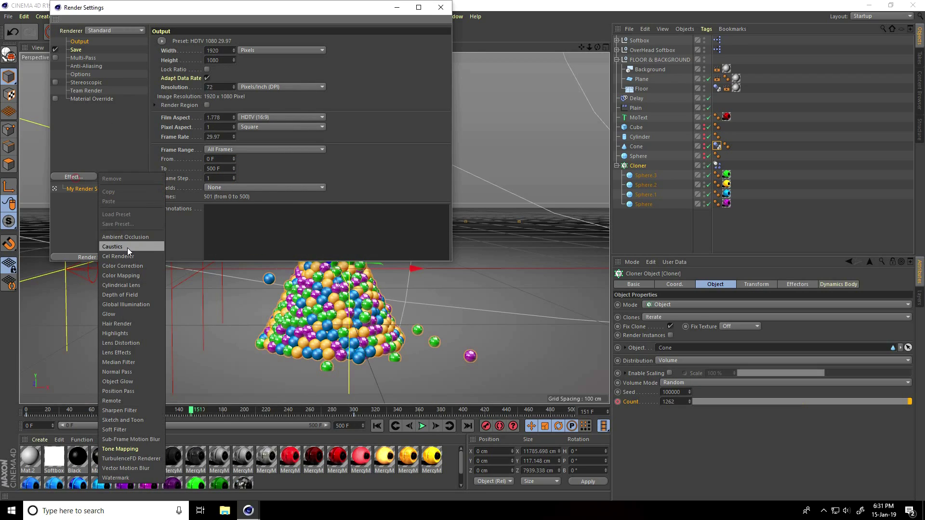
click(128, 240)
click(71, 177)
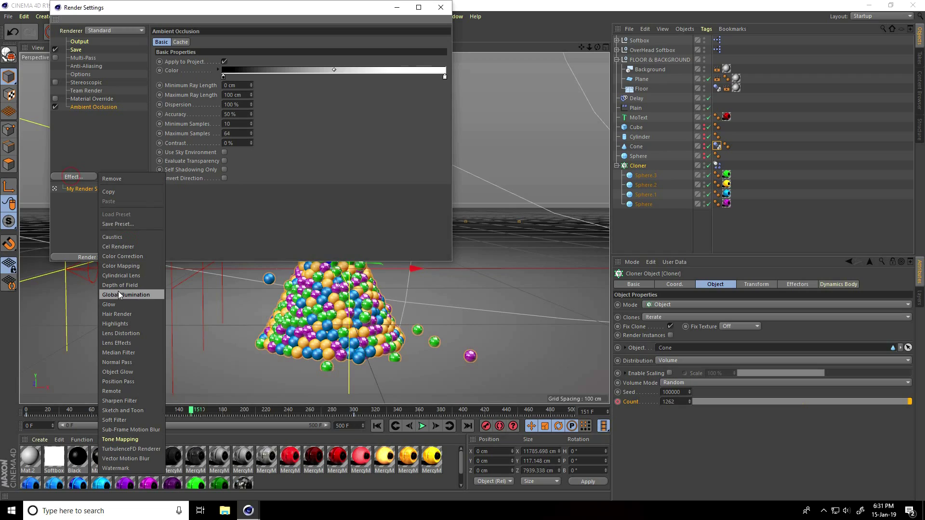
click(118, 294)
click(75, 50)
click(228, 70)
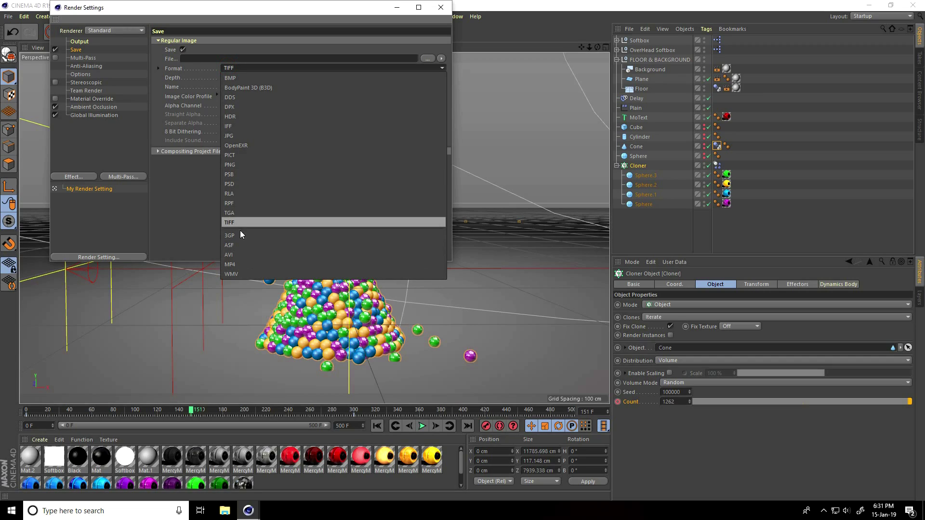
click(242, 135)
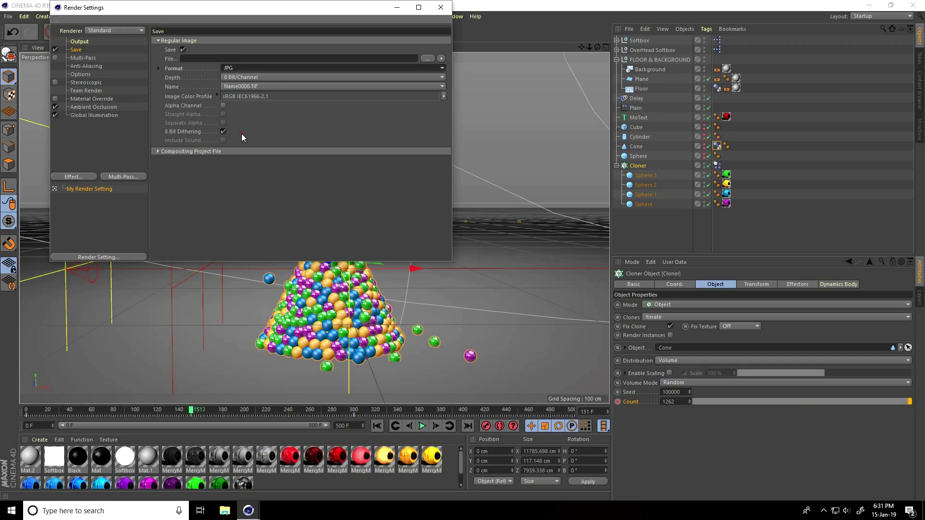
- Render to the Picture Viewer without a file name, dismissing the missing asset warning
click(441, 8)
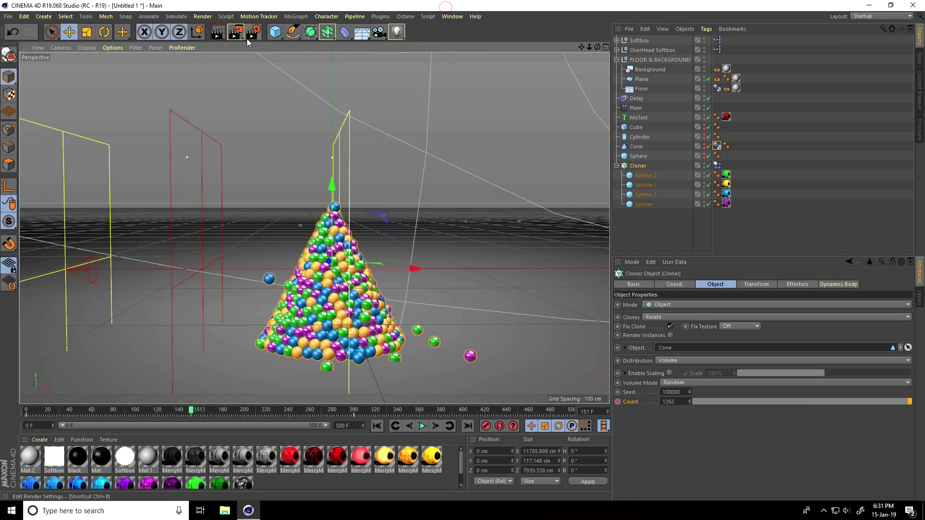
click(235, 32)
click(501, 289)
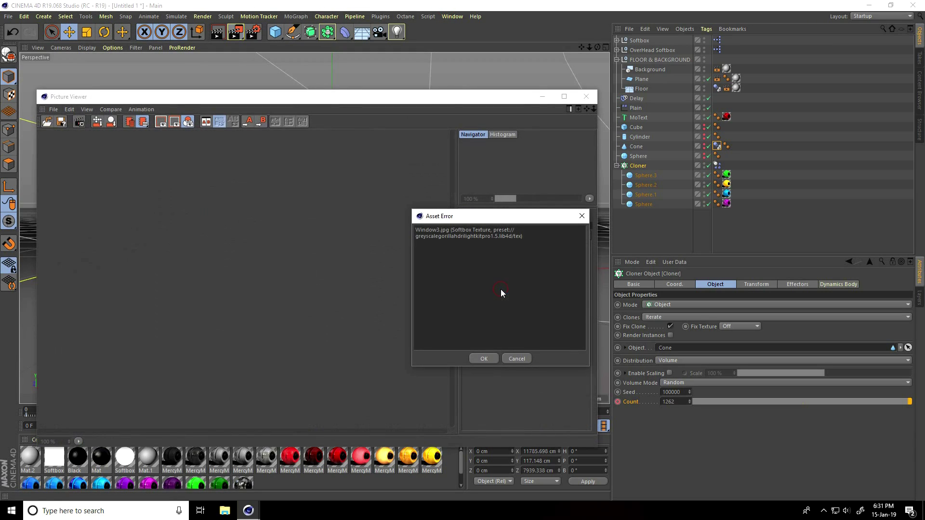
click(507, 359)
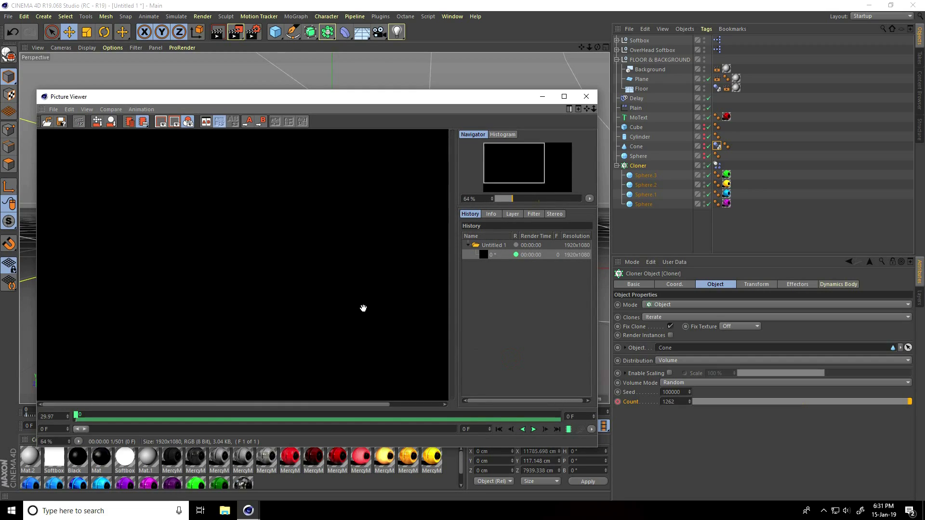